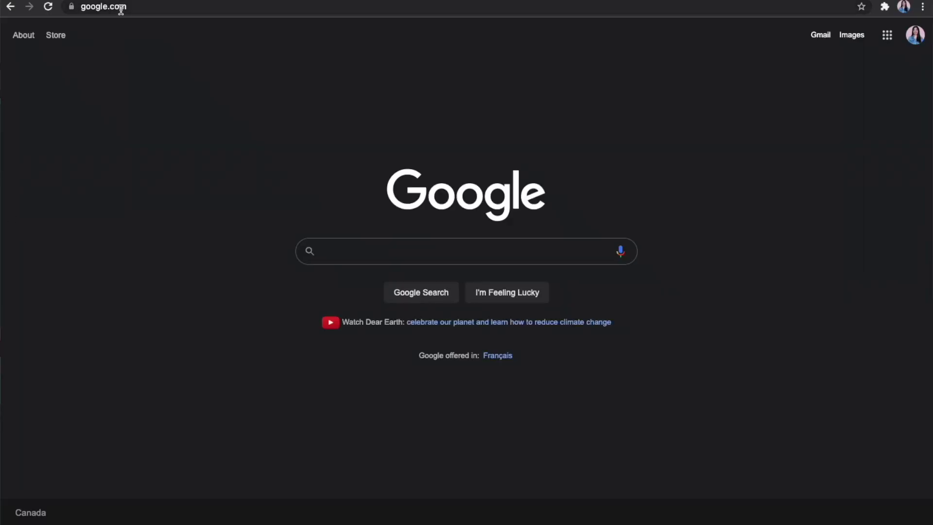
Search AnkiWeb for water decks and open 'A level geography: water cycle'
click(121, 8)
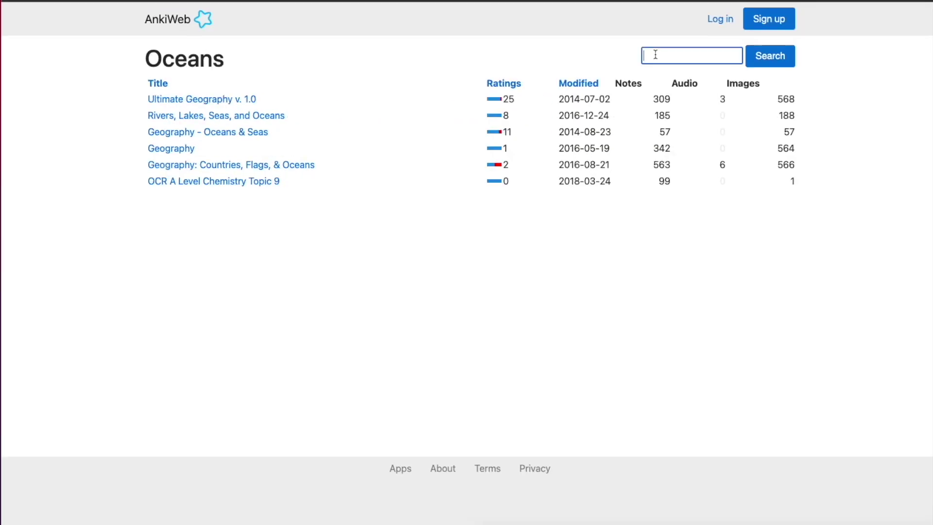
key(Return)
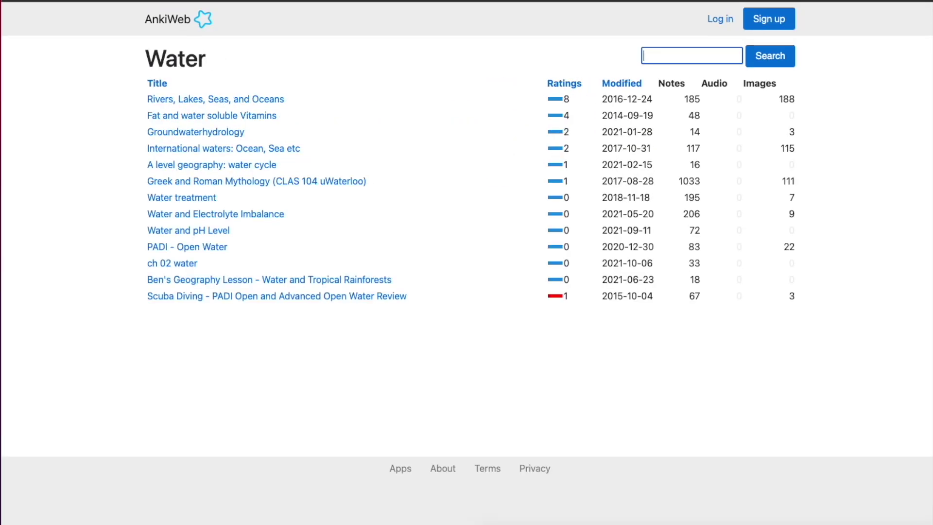
click(245, 166)
Download the deck's .apkg file and show it in the Downloads folder
scroll(425, 322, down, 3)
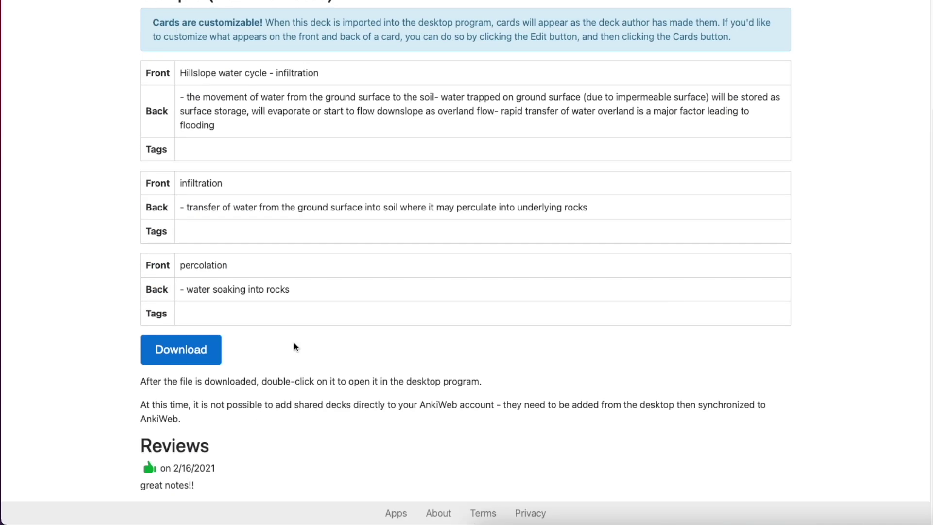
click(192, 352)
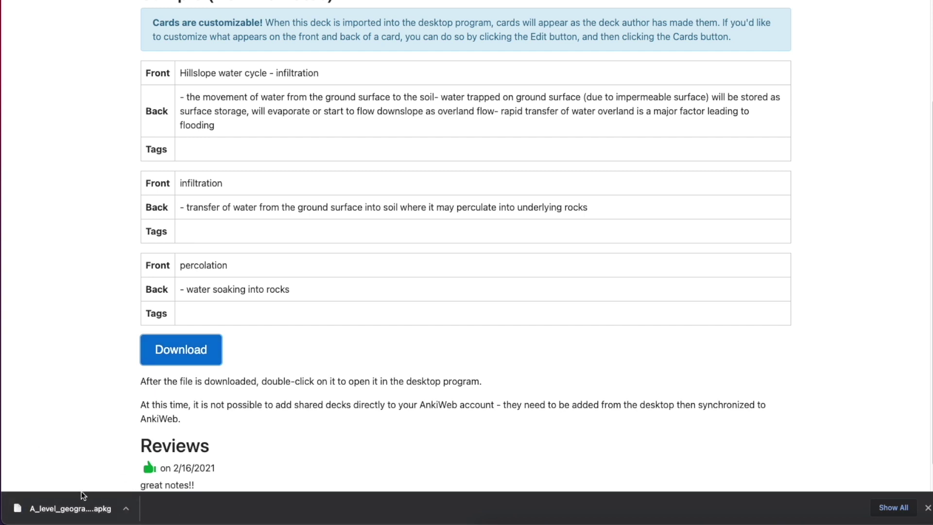
click(125, 509)
click(155, 493)
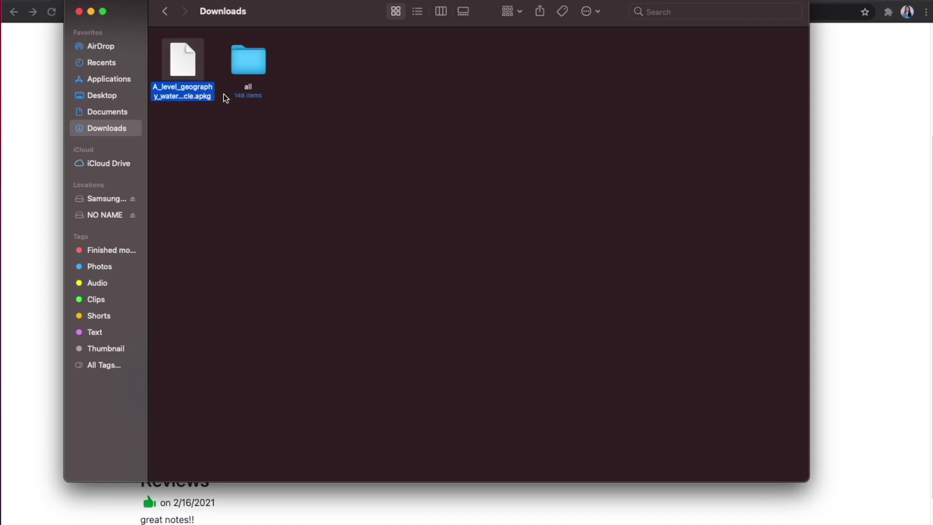
Open RemNote Settings and start an import into the knowledge base
click(2, 2)
mouse_move(11, 9)
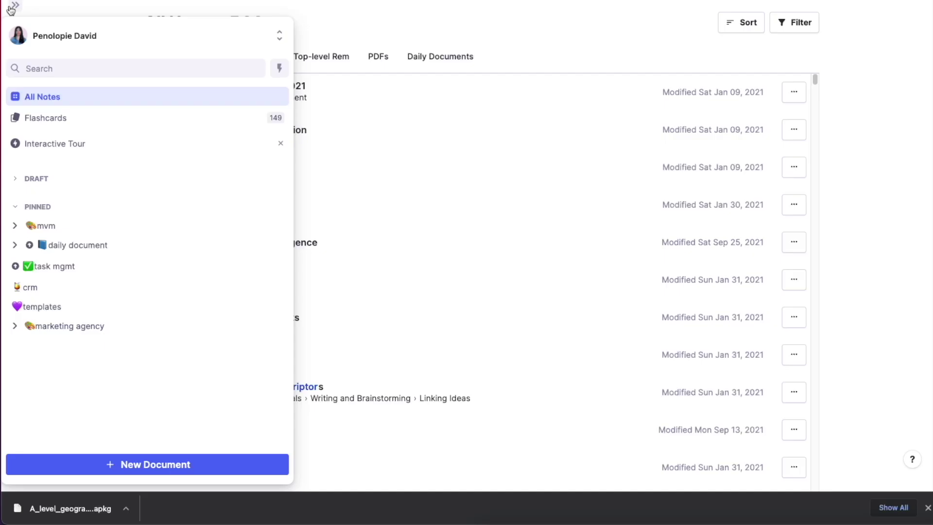
click(115, 42)
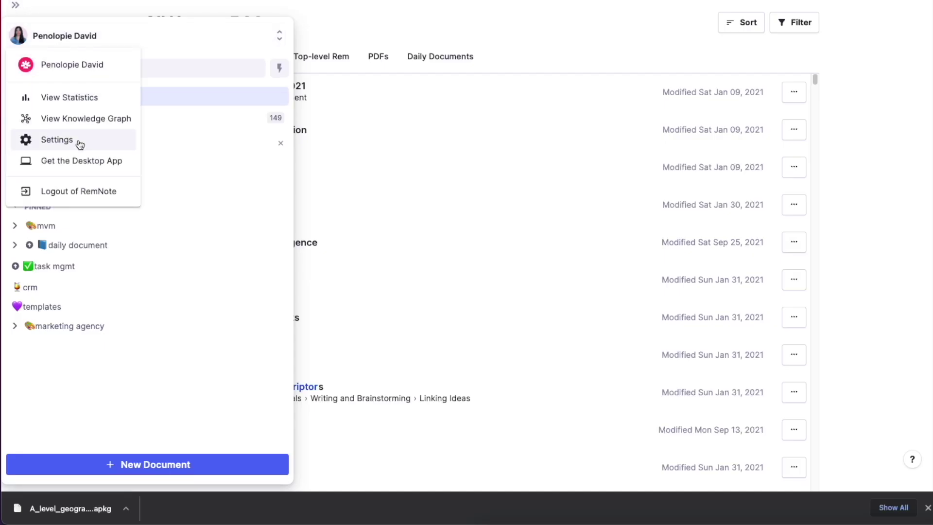
click(80, 144)
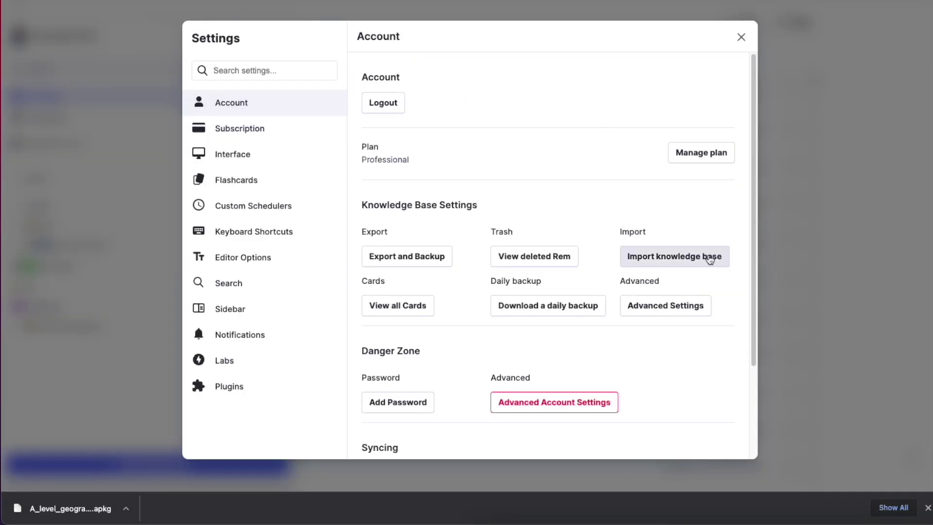
click(708, 257)
Import the downloaded water cycle .apkg as an Anki source, adding its 16 cards
click(464, 95)
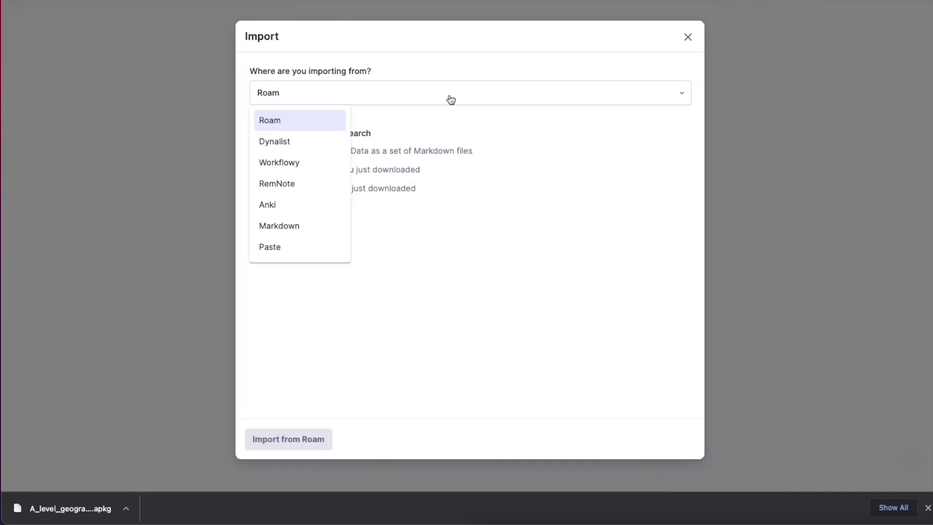
click(287, 207)
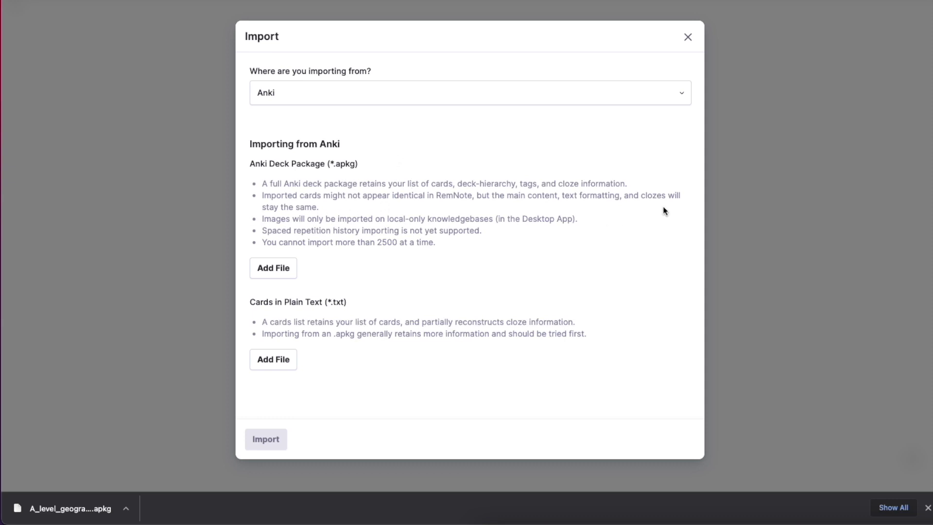
click(286, 273)
double_click(249, 89)
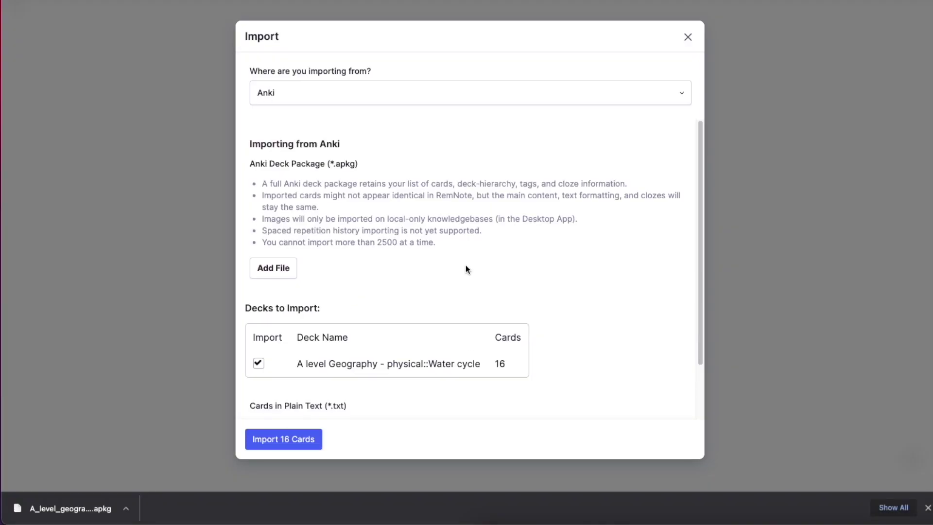
scroll(465, 269, down, 3)
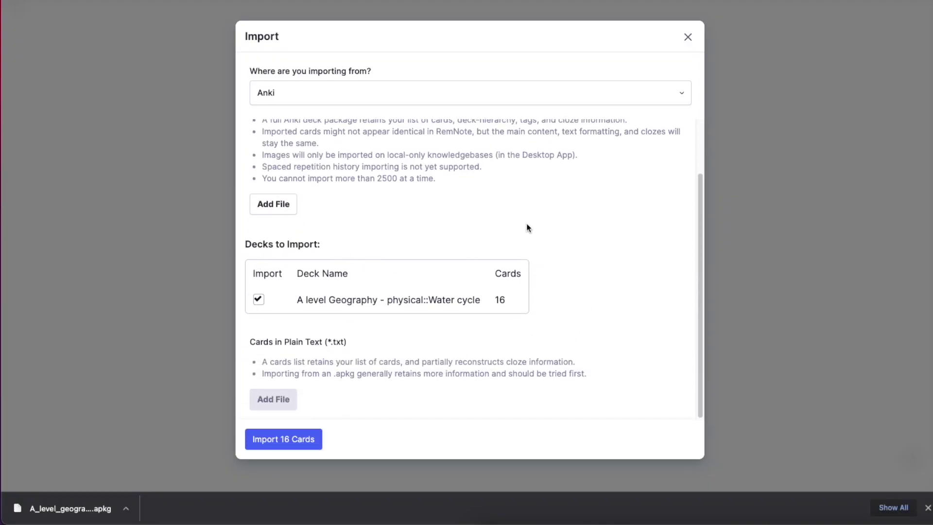
click(300, 447)
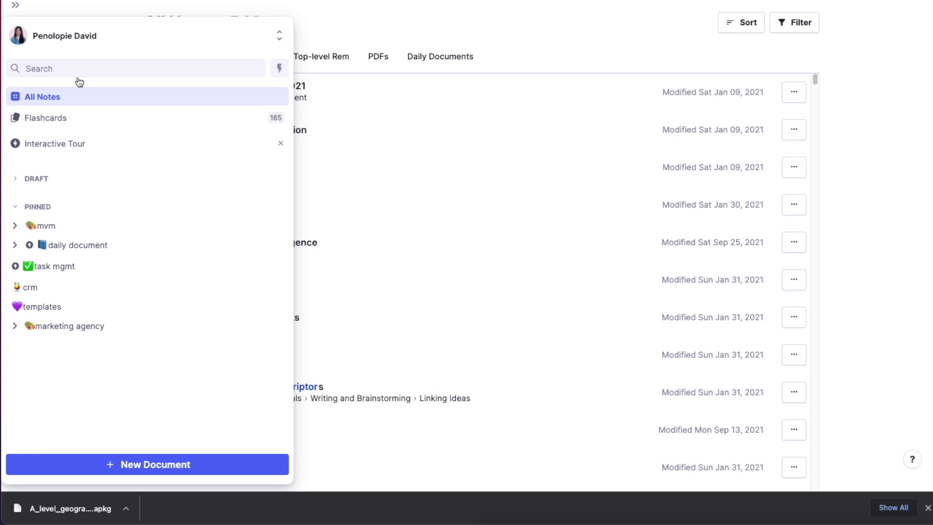
Find the Water cycle document and start practising all of its cards
click(79, 75)
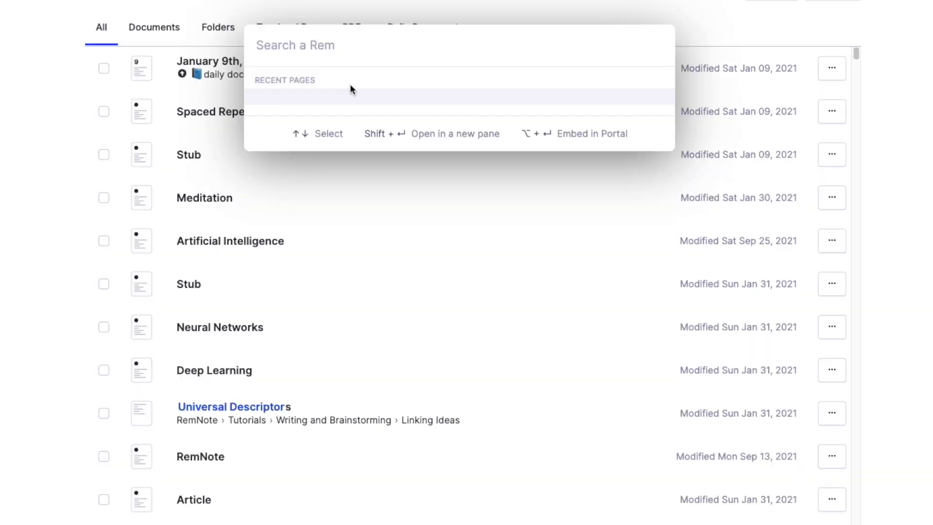
text(water)
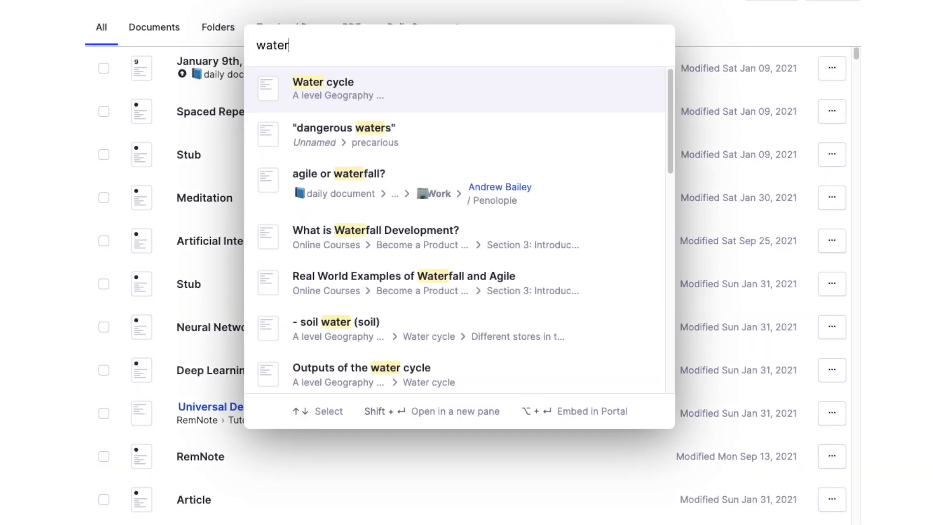
click(429, 97)
scroll(817, 236, down, 10)
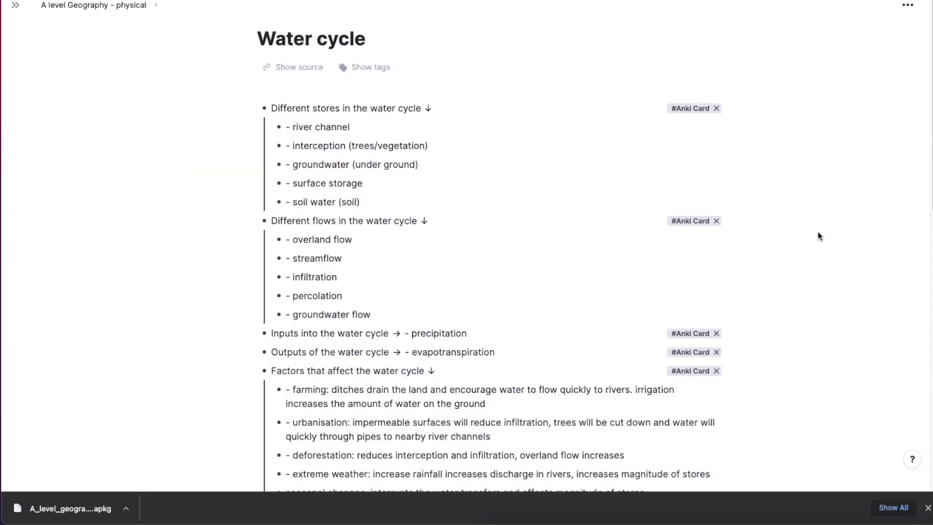
scroll(816, 236, up, 15)
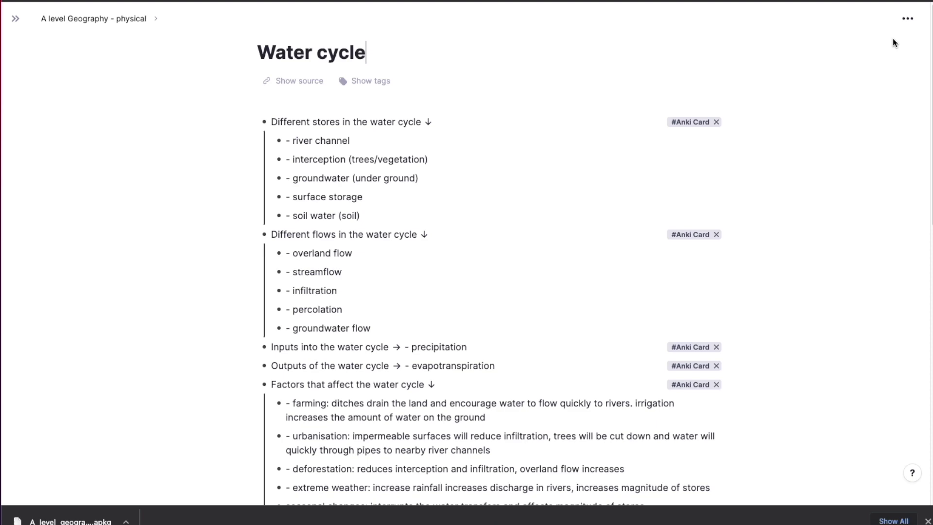
click(906, 16)
mouse_move(797, 42)
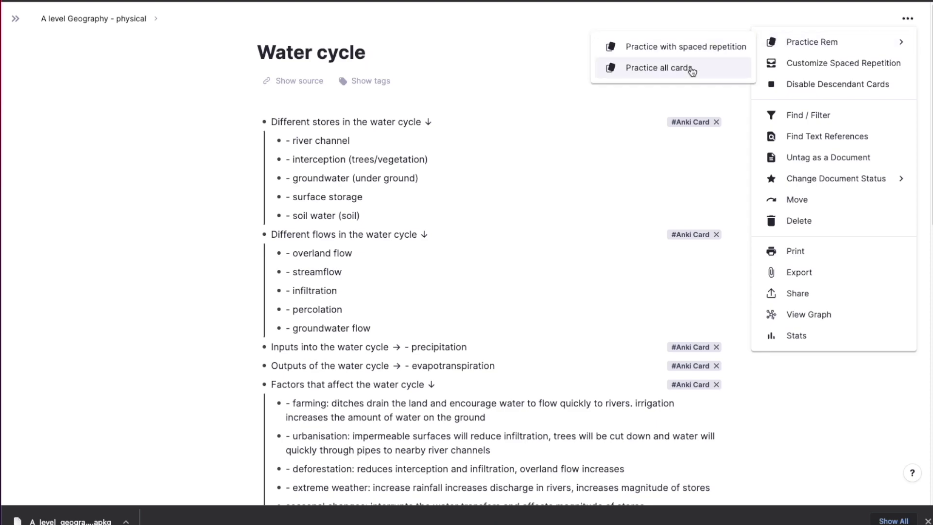
click(689, 69)
Reveal and rate each Water cycle flashcard until the queue is finished
click(389, 394)
click(453, 397)
click(454, 397)
click(474, 390)
click(475, 389)
click(491, 395)
click(433, 403)
click(432, 403)
click(489, 408)
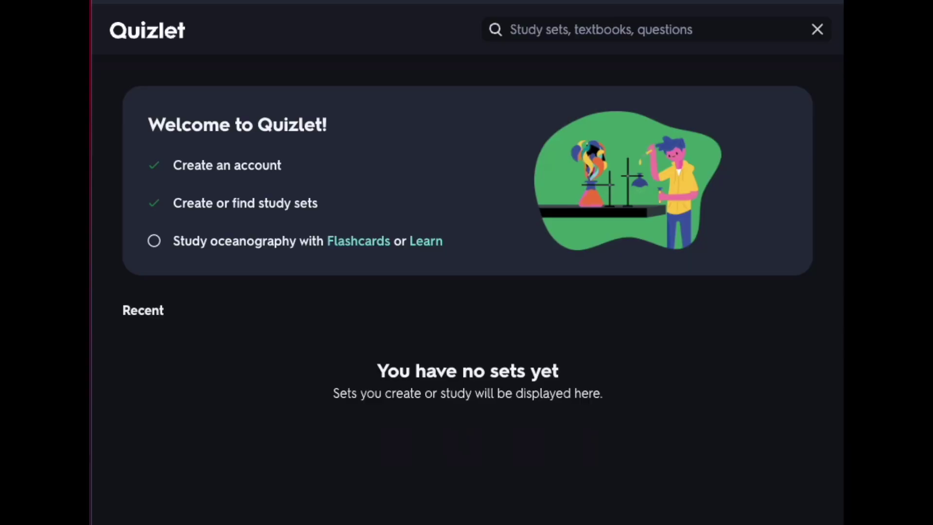
Search Quizlet for oceanography and open the first study set
text(oceanograp)
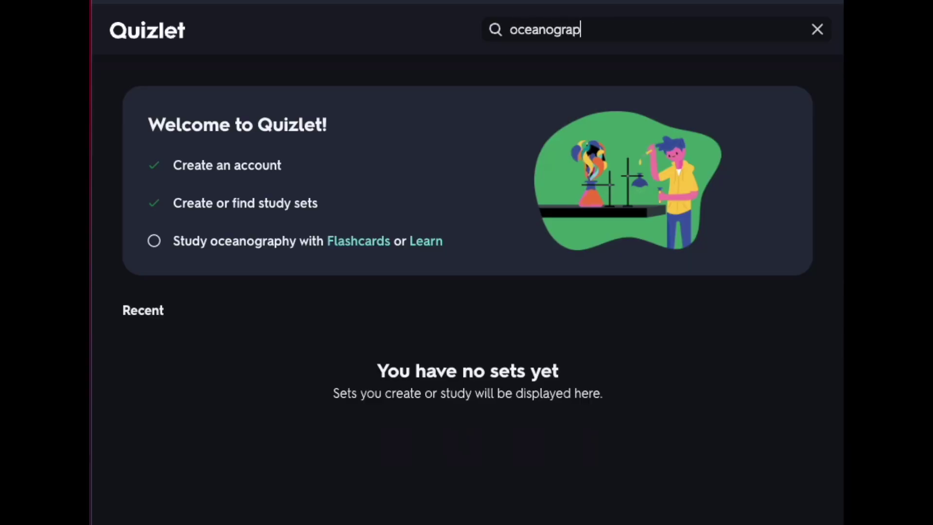
key(Return)
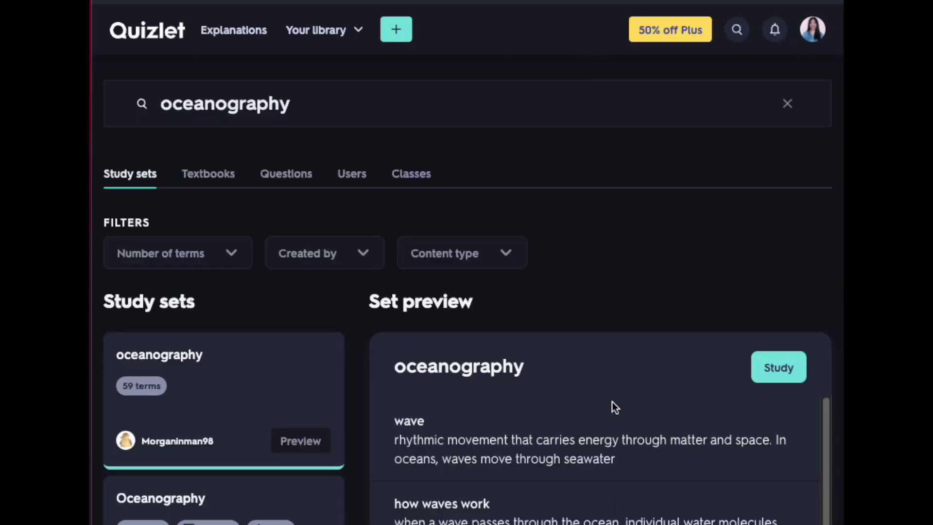
scroll(612, 403, down, 3)
click(277, 383)
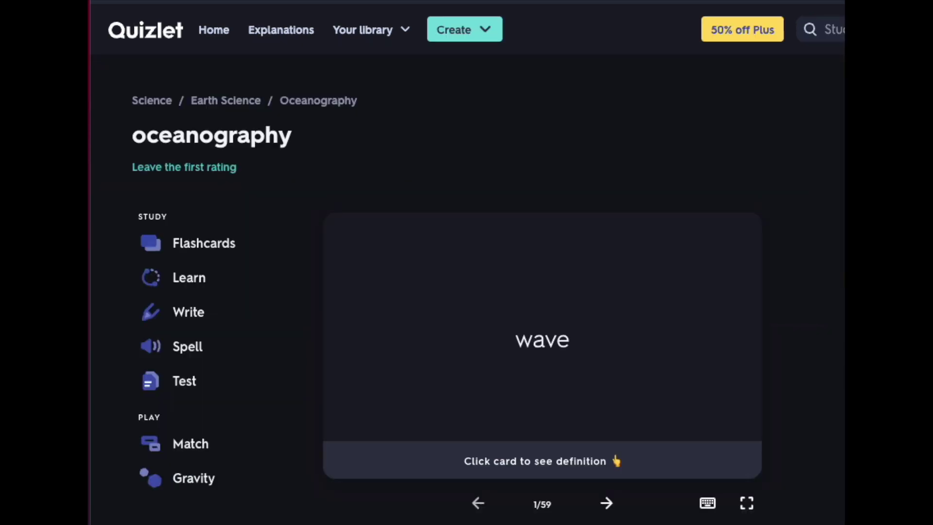
scroll(786, 337, down, 6)
Export the set's terms with a custom :: separator between term and definition
click(760, 301)
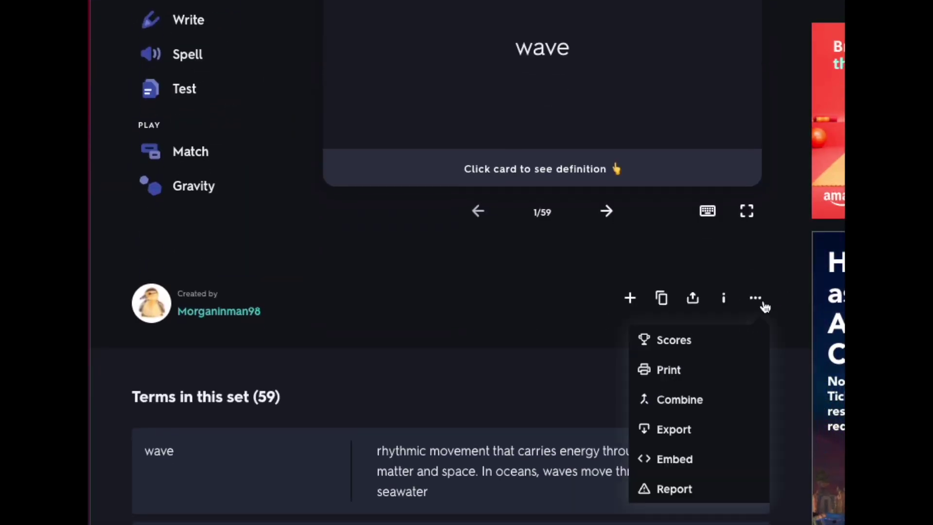
click(707, 436)
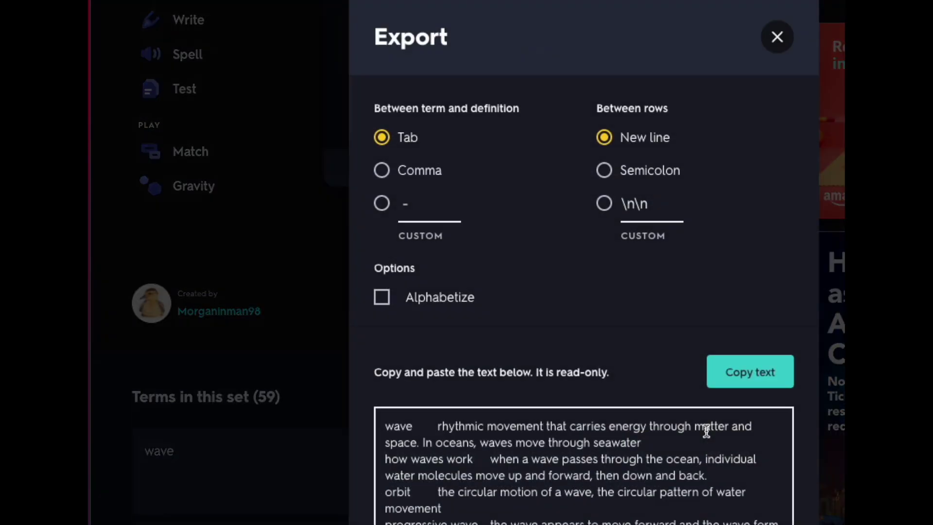
click(383, 206)
key(BackSpace)
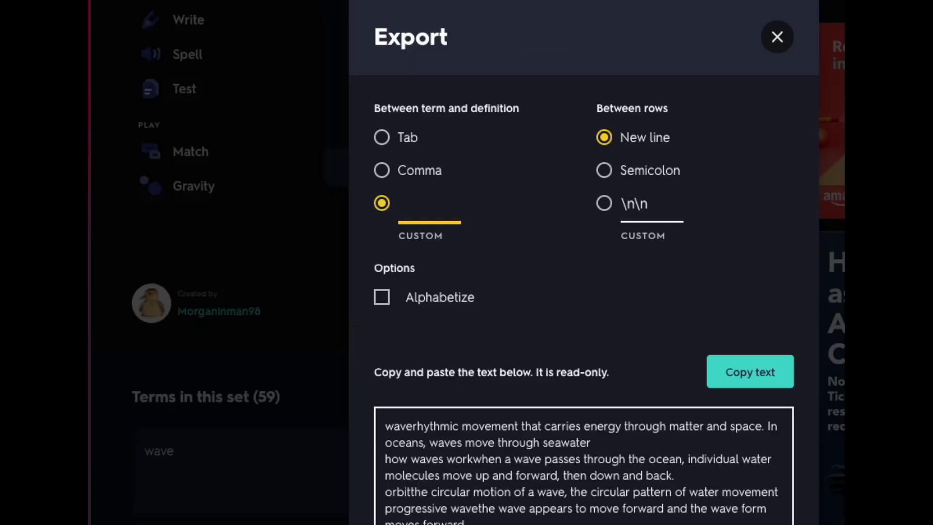
text(::)
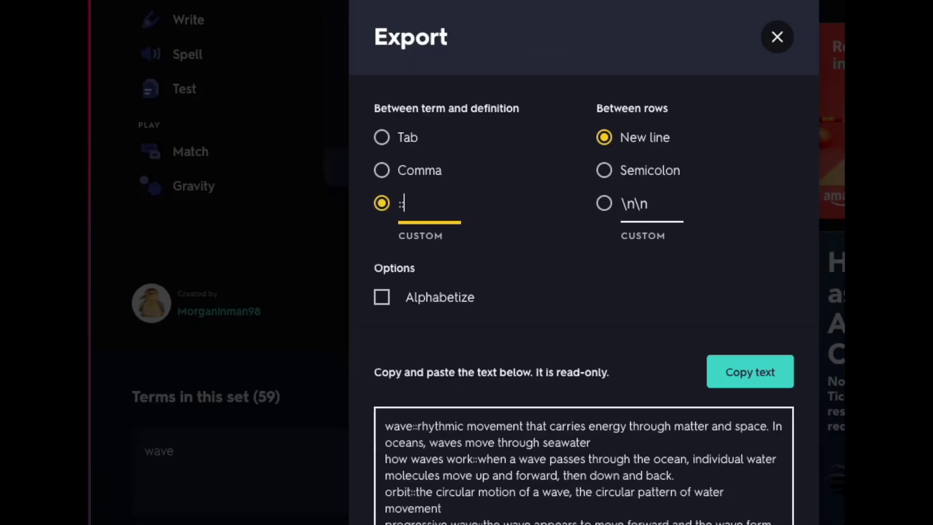
Copy the exported wave terms and paste them into the oceanography page as flashcards
click(746, 374)
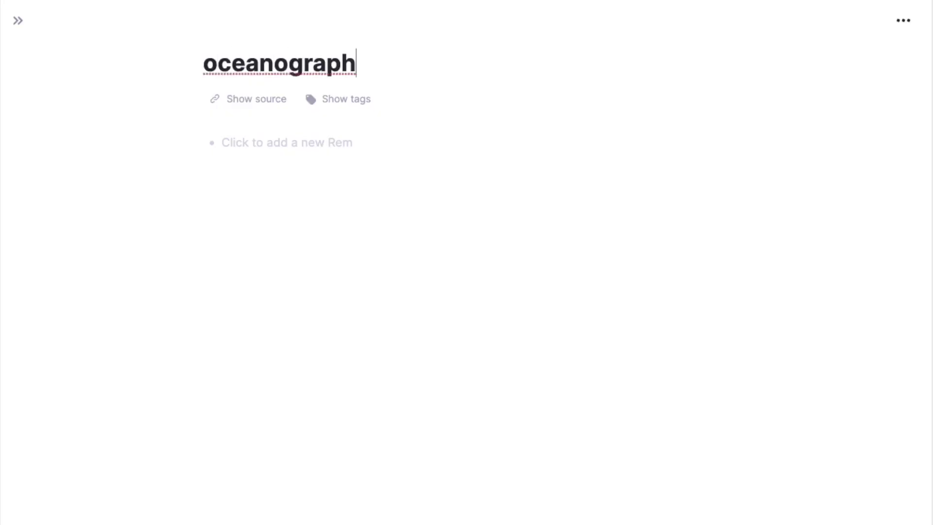
right_click(227, 142)
click(260, 255)
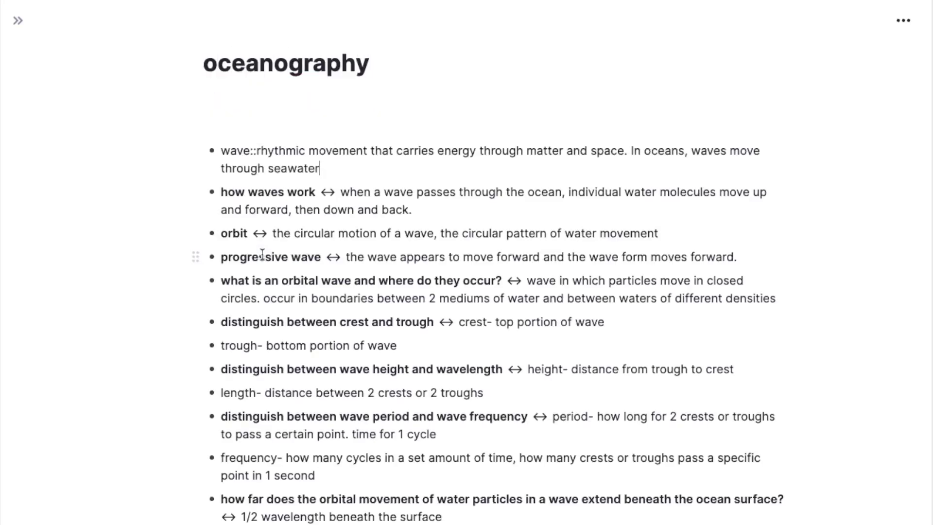
scroll(441, 333, down, 12)
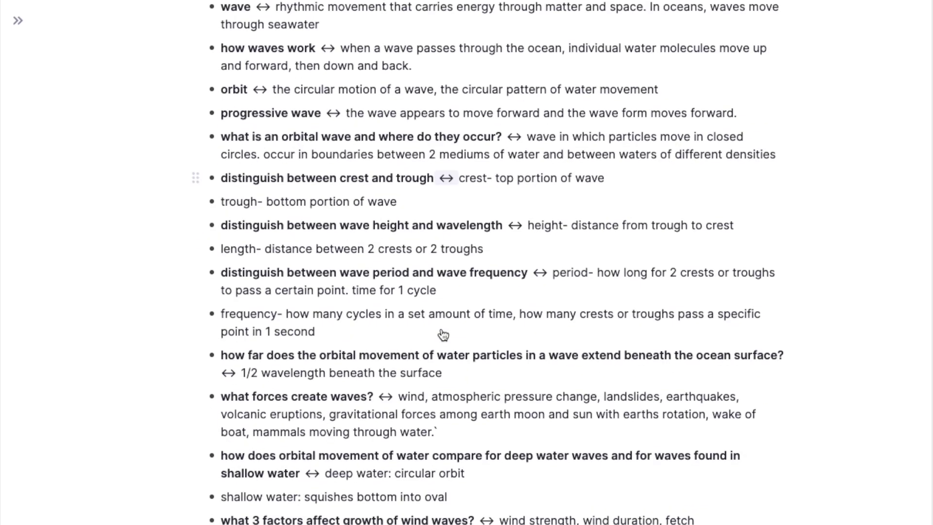
scroll(442, 334, down, 15)
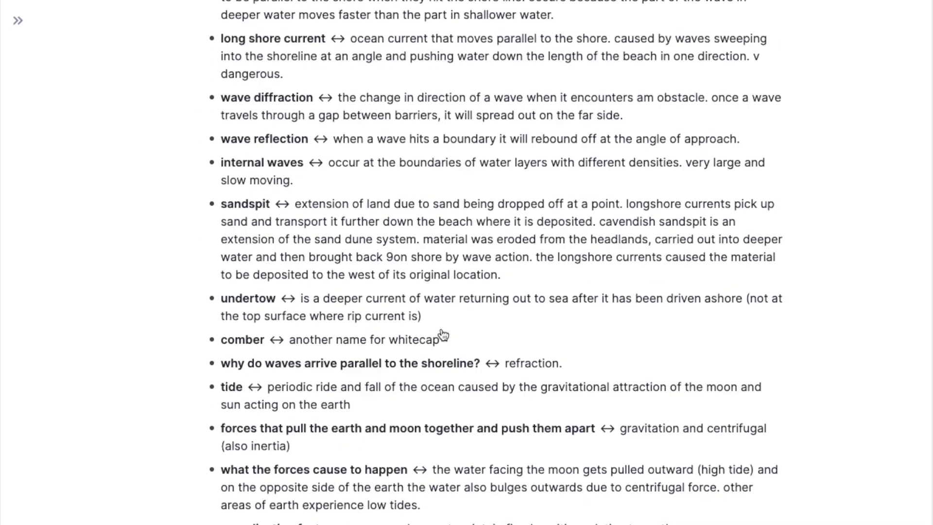
scroll(445, 333, up, 20)
Practise all cards on the oceanography page, revealing and rating each one
click(903, 20)
mouse_move(863, 57)
click(669, 82)
click(500, 500)
click(496, 503)
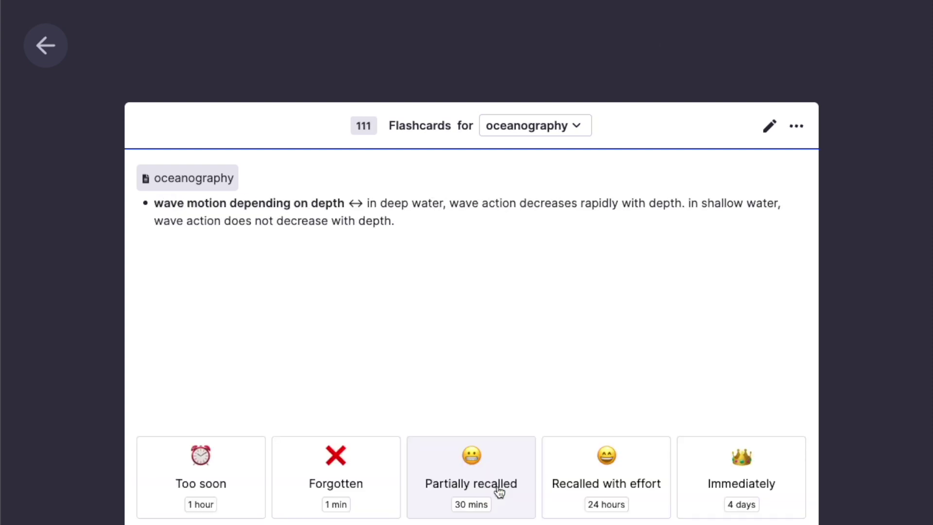
click(499, 492)
click(499, 492)
click(499, 491)
click(499, 491)
click(499, 492)
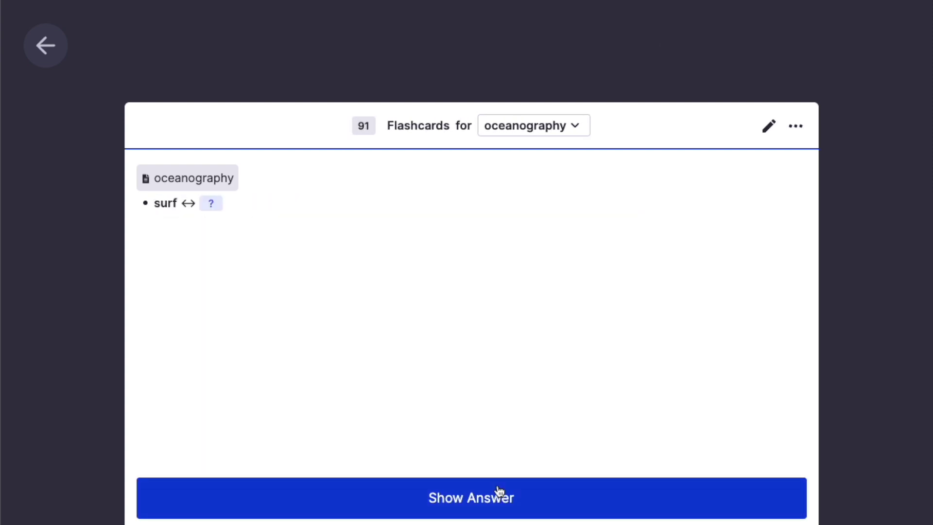
click(498, 490)
click(498, 485)
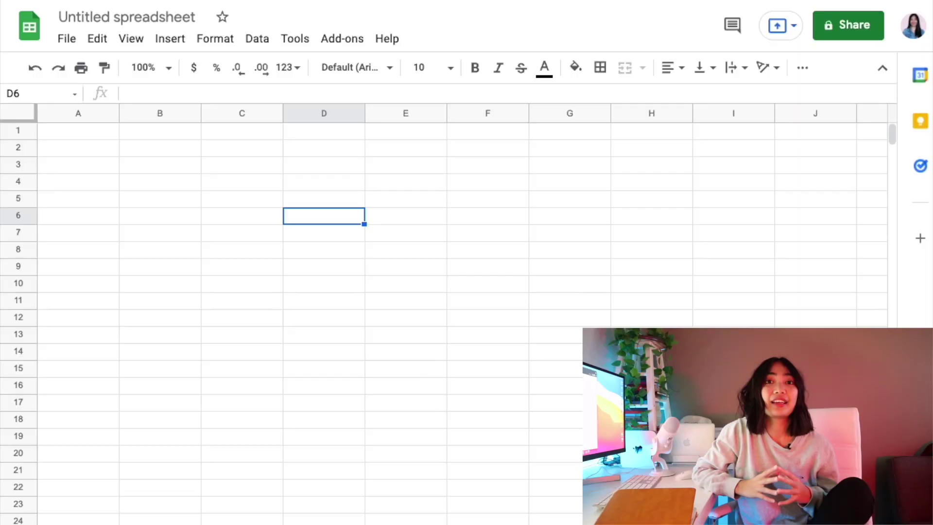
Title the spreadsheet TeamSeas and add Front and Back headers in A1 and B1
click(164, 16)
key(BackSpace)
click(78, 130)
text(Fron)
key(Tab)
double_click(92, 132)
text(t)
click(159, 130)
text(Back)
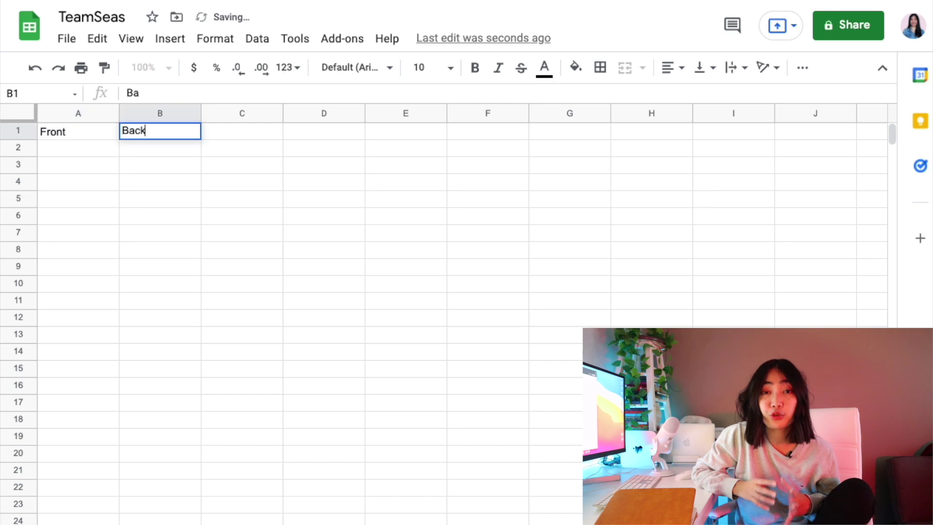
Enter the 'What is #TeamSeas?' and 'What is #TeamTrees?' rows with their answers, widening column A
click(82, 151)
text(What is #TeamS)
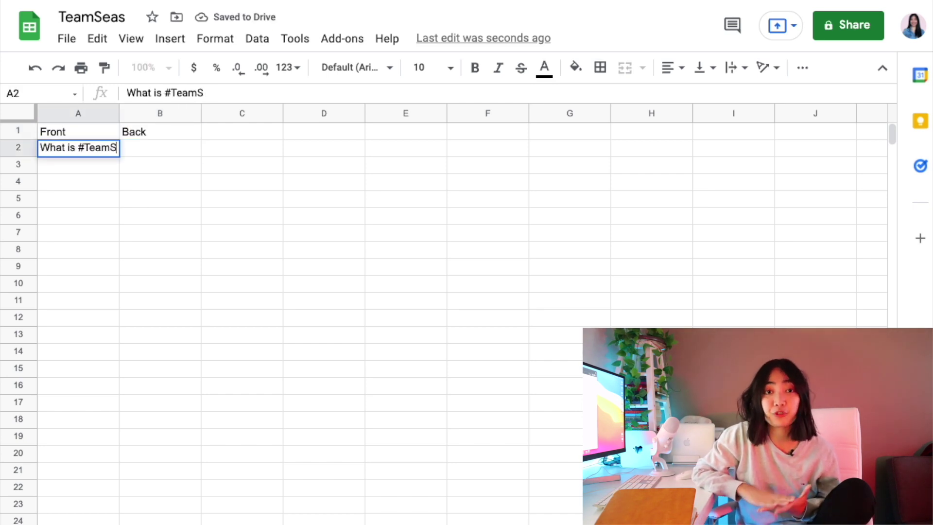
text(eas?)
key(Tab)
text(a global campaign to r)
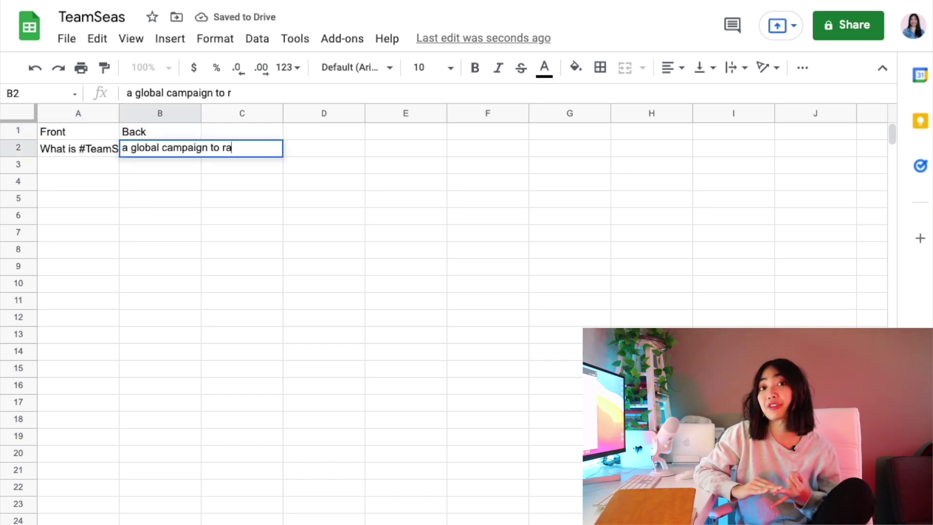
text(aise $30M to remove p)
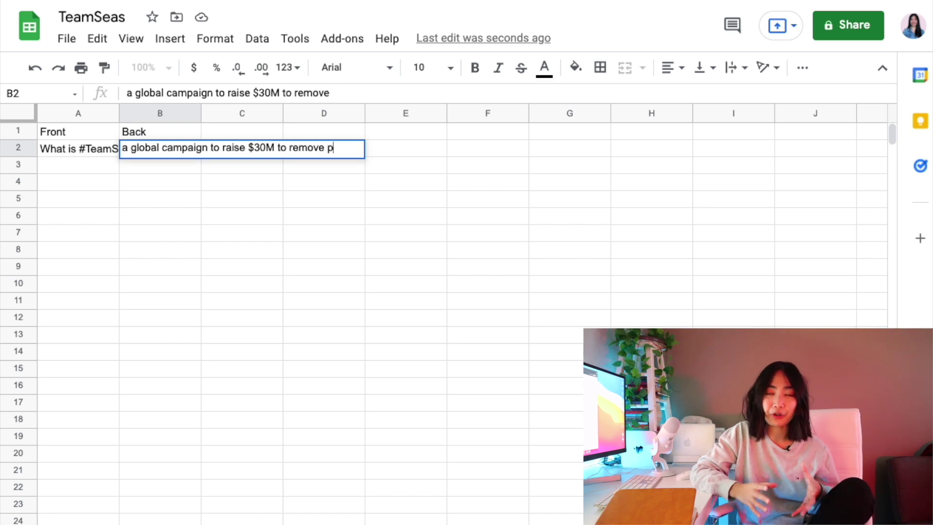
text(ounds of plastic and trash from our oceamn)
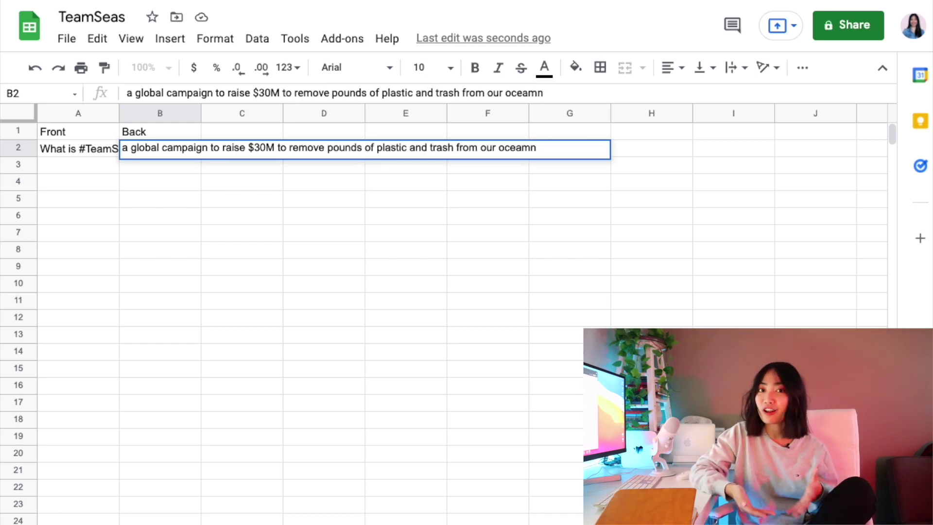
text(hes)
key(Return)
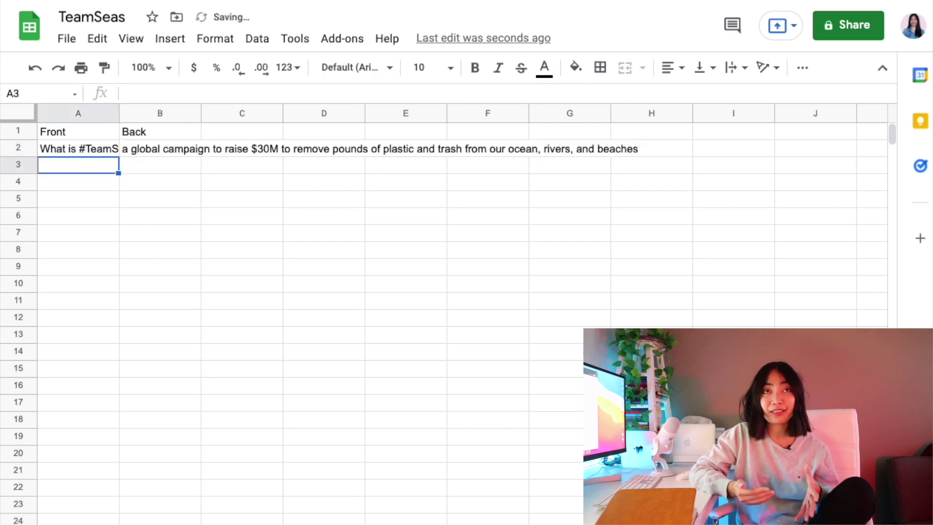
double_click(119, 114)
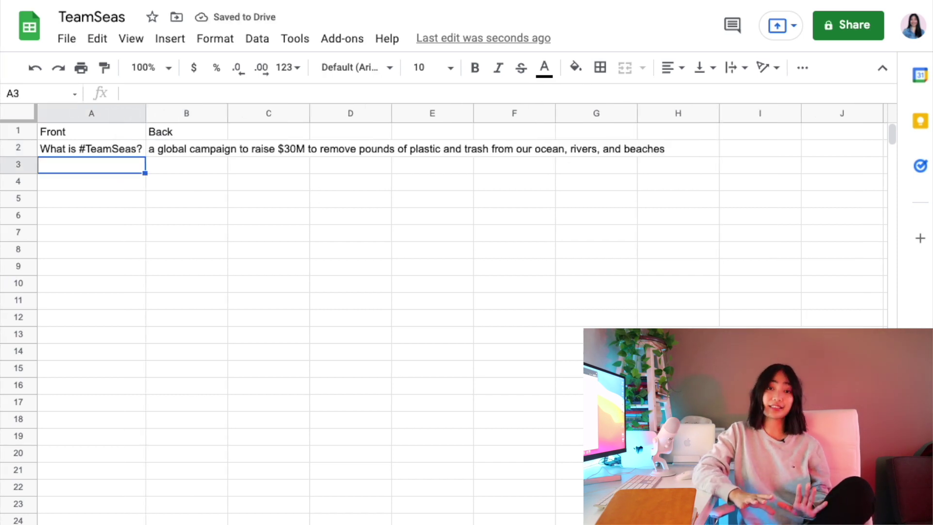
text(What is #TeamTrees)
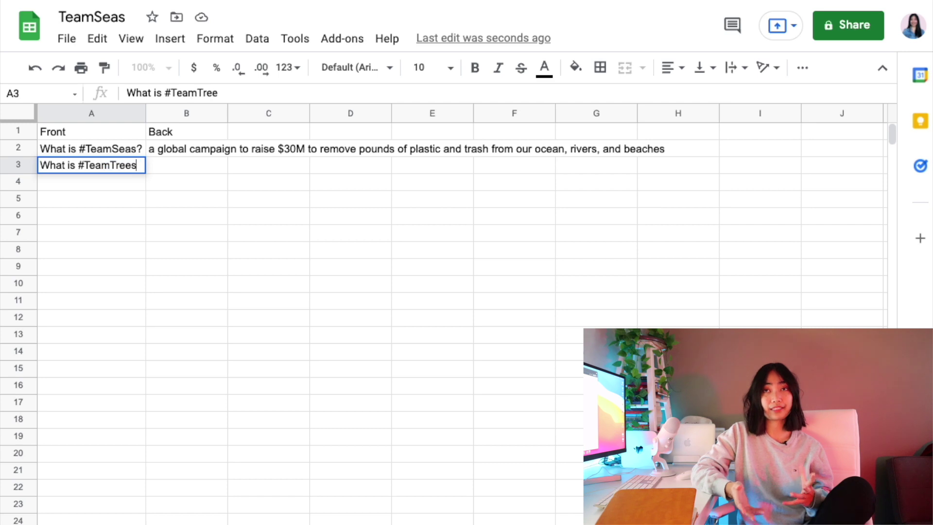
text(?)
key(Tab)
text(a campaign started in 2019 with a goal of raising )
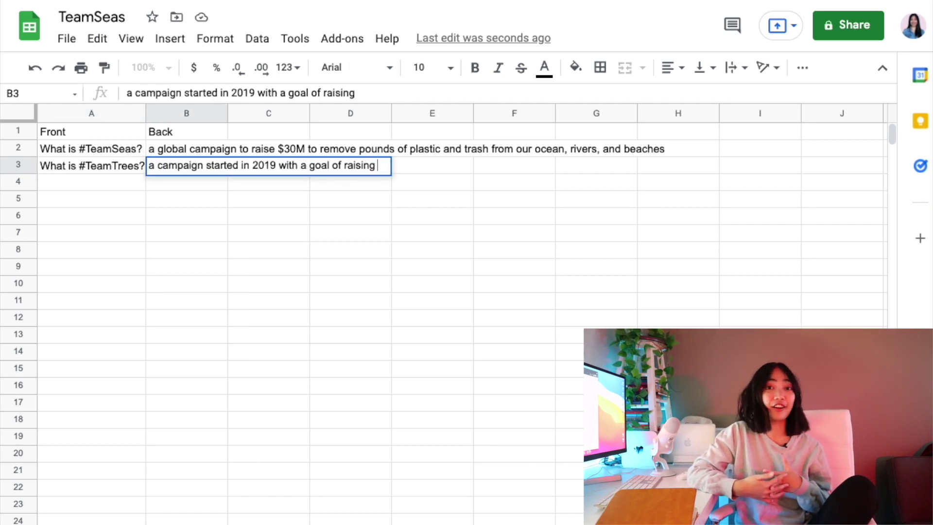
text($20M to plant $20M trees)
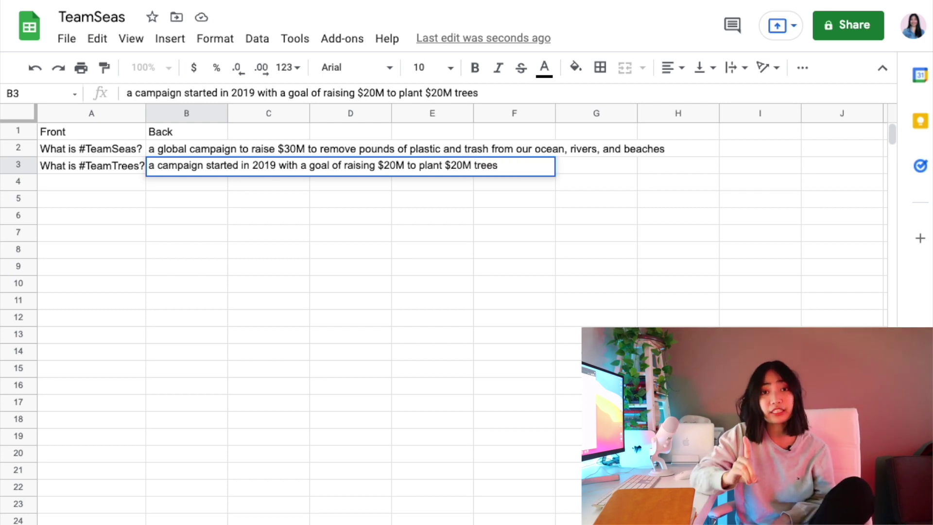
key(Return)
Add rows for the campaign leaders, the October 29th 1pm Pacific Time launch, and the $1-per-pound promise
text(Who are these)
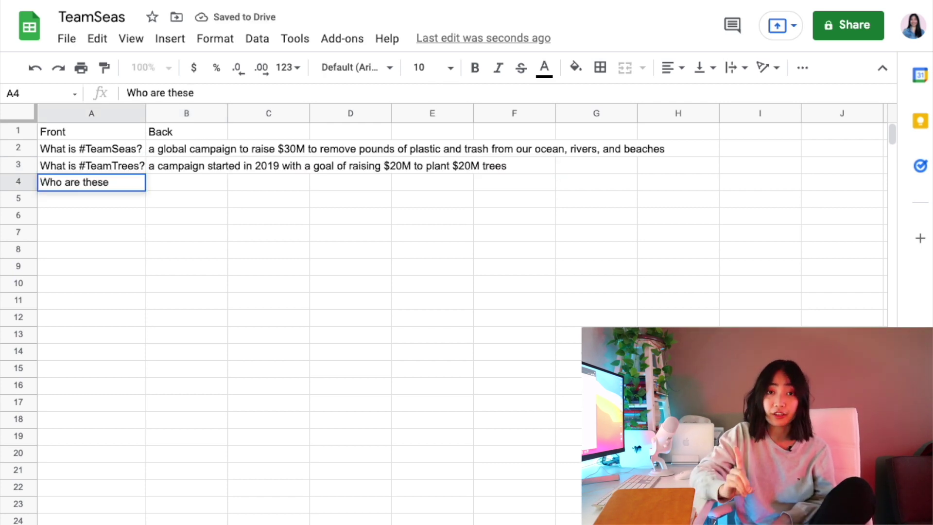
text( campaigns led by)
key(Tab)
text(Mark Ro)
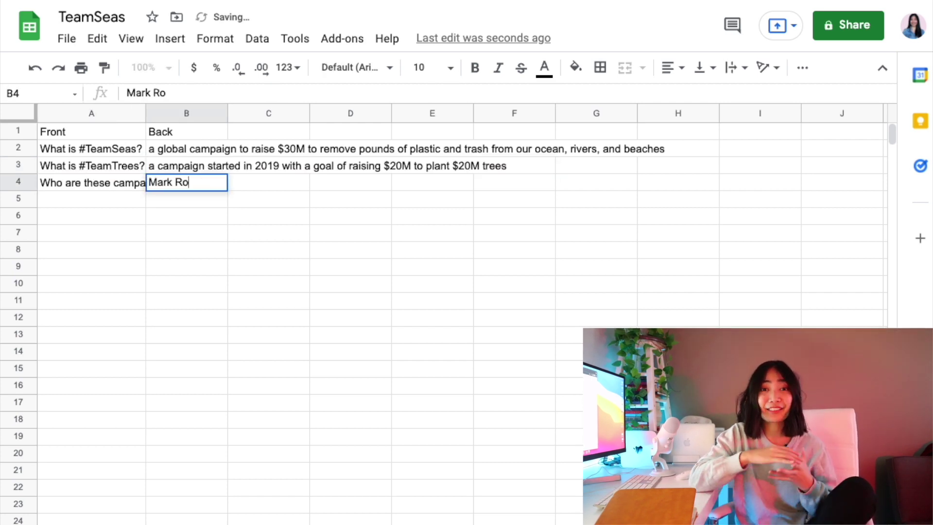
text(ber and MR. Beast)
key(Return)
text(Wh)
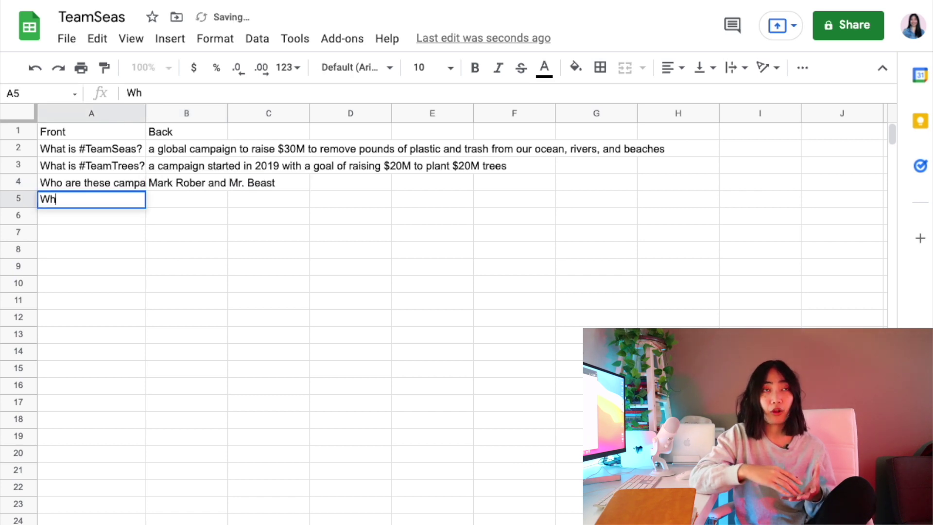
text(g?)
key(Tab)
text(October 29th 1pm P)
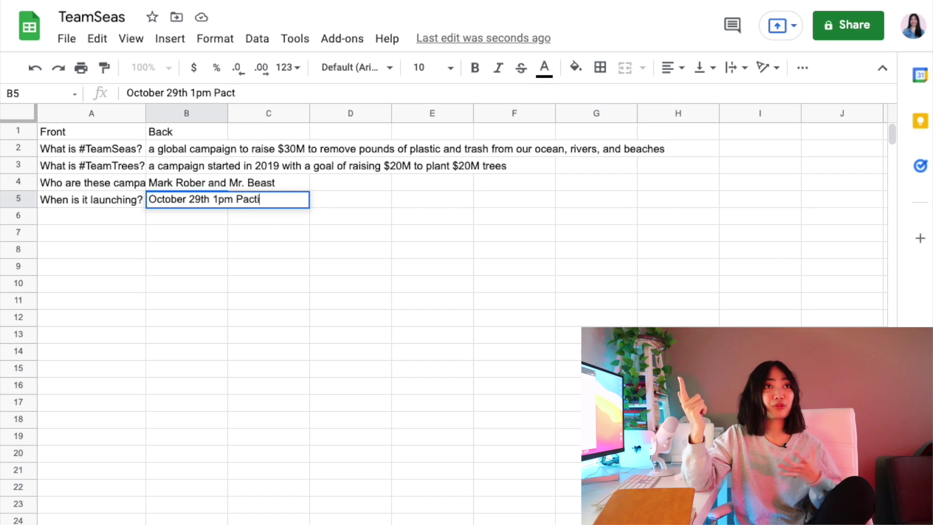
text(acific Time)
key(Return)
text(What is the promise?)
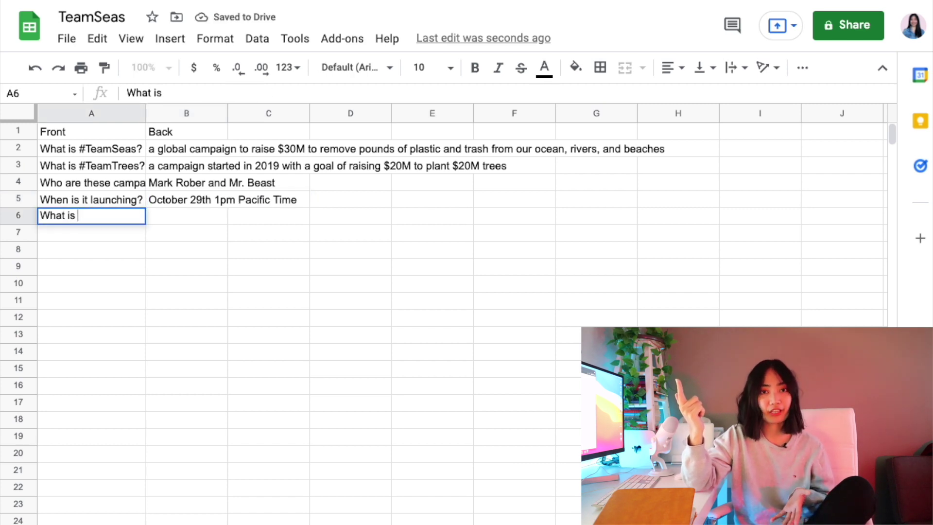
key(Tab)
text(Every $1 raised is 1 pund of trash removed)
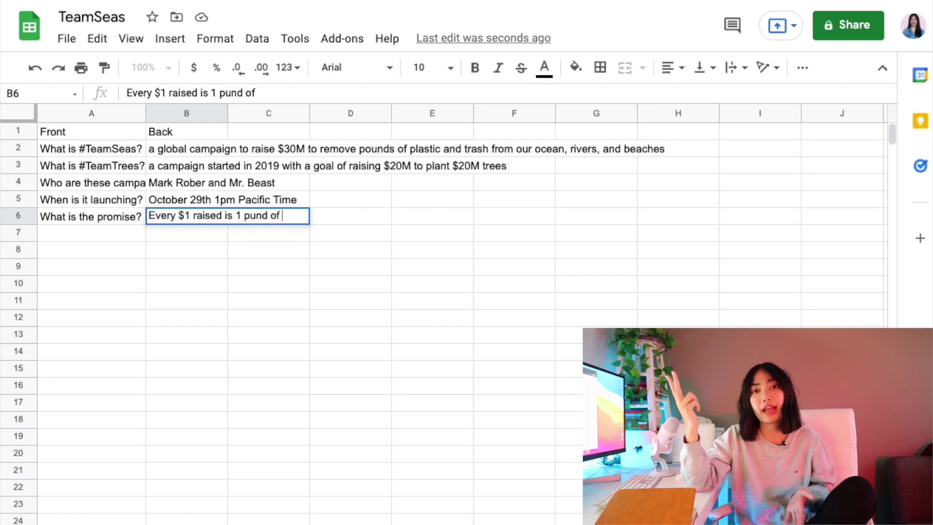
key(Return)
Add the 'Why is it important?' row and 'Where will the funds go?' with its 50/50 split answer
text(Why is it important)
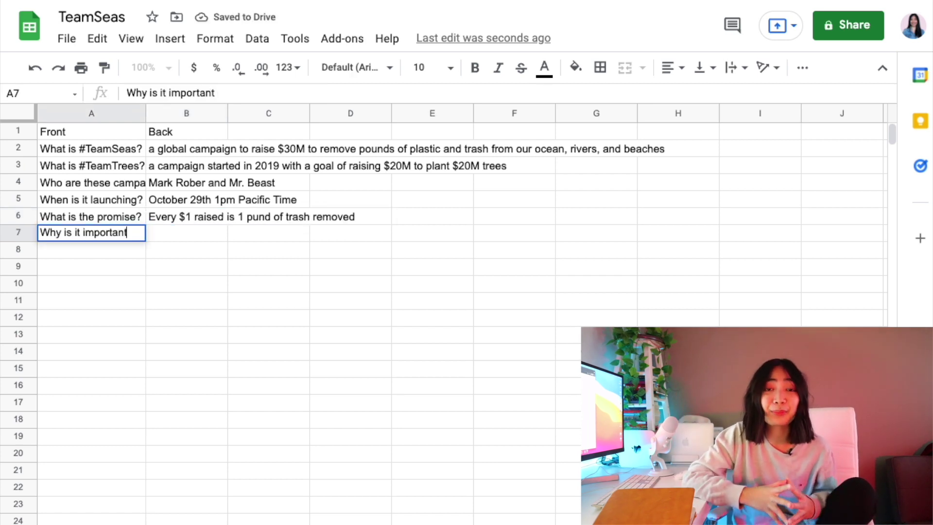
text(? BEca)
key(BackSpace)
key(BackSpace)
key(BackSpace)
key(BackSpace)
key(BackSpace)
key(Tab)
text(BEcause )
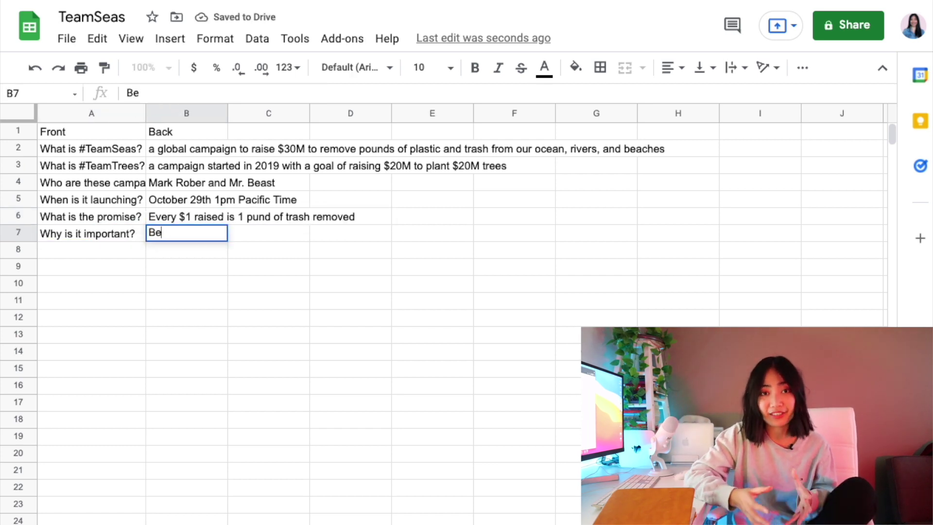
text(we need to drink water)
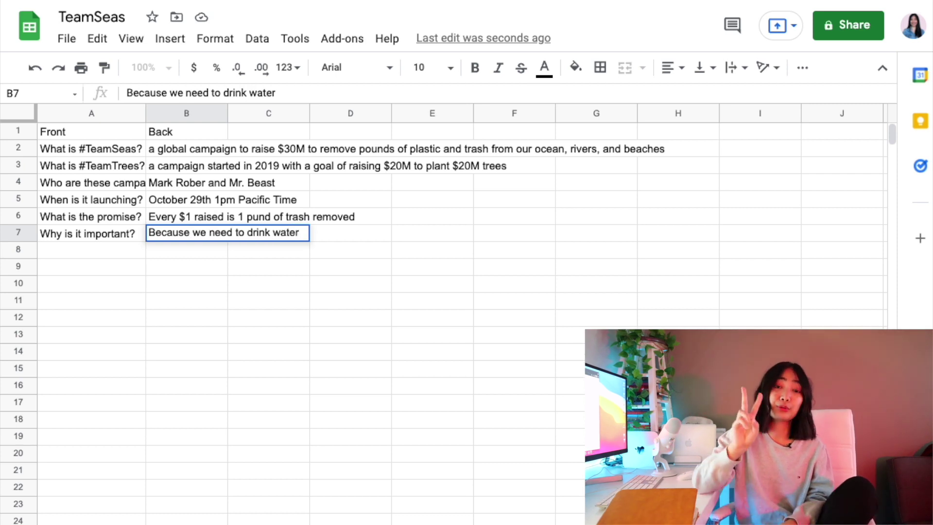
text(; oceans produce half the )
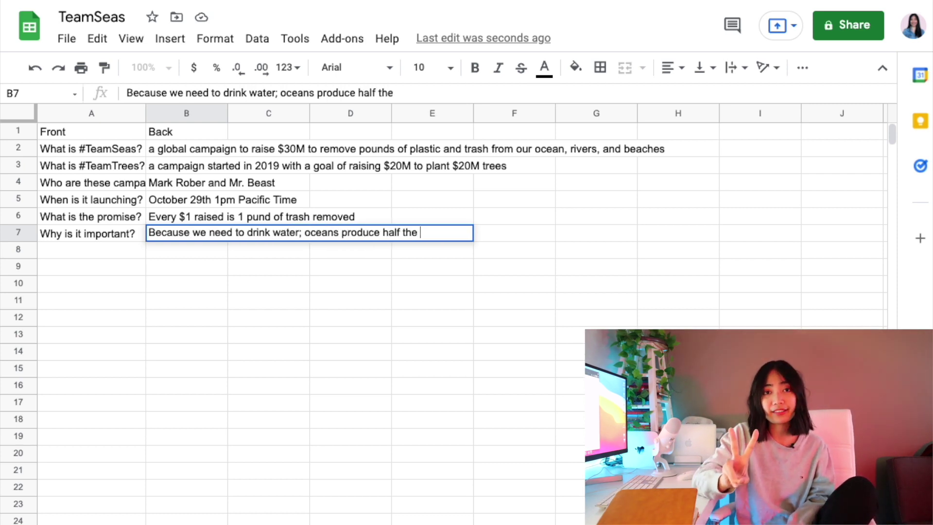
text(air we breathe; trash can harm coastal habitats)
key(Return)
text(Where will the funds go?)
key(Tab)
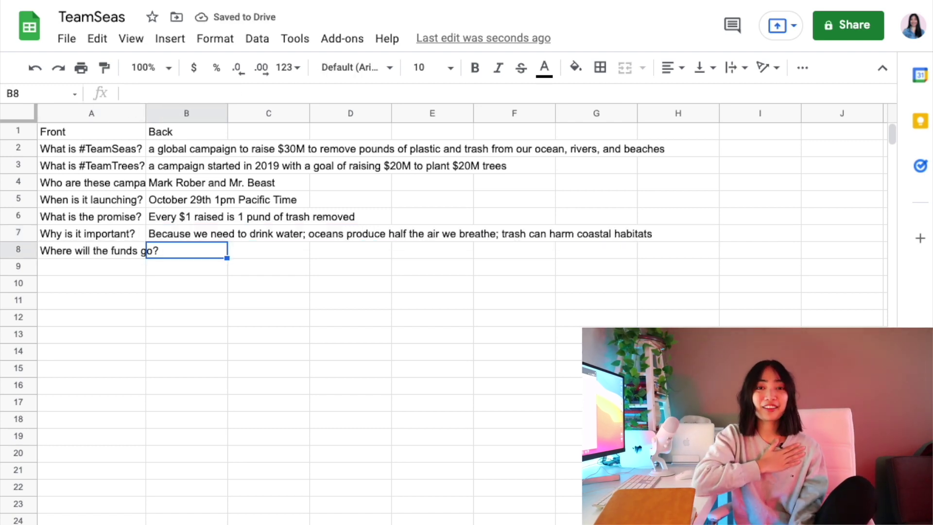
text(It will be 50/50 sp)
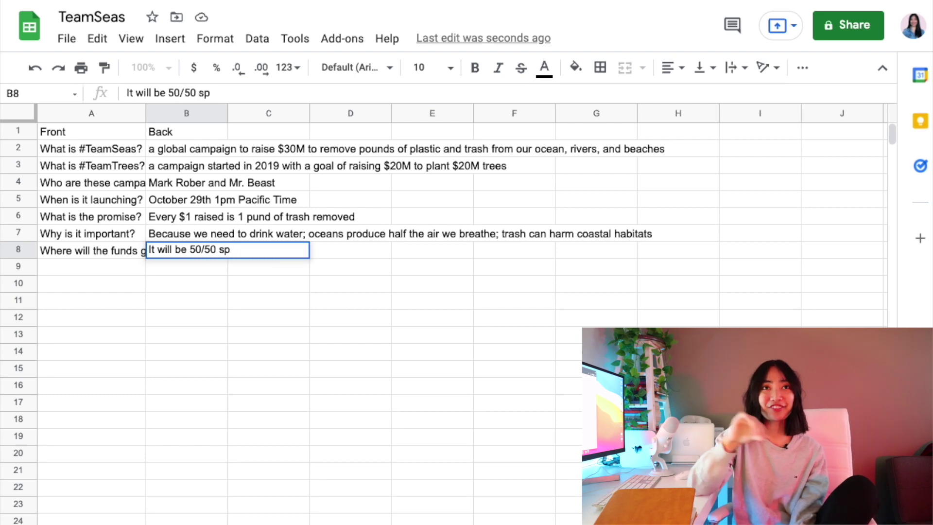
text(lit between Ocean Conservancy and The Ocean Cleanup)
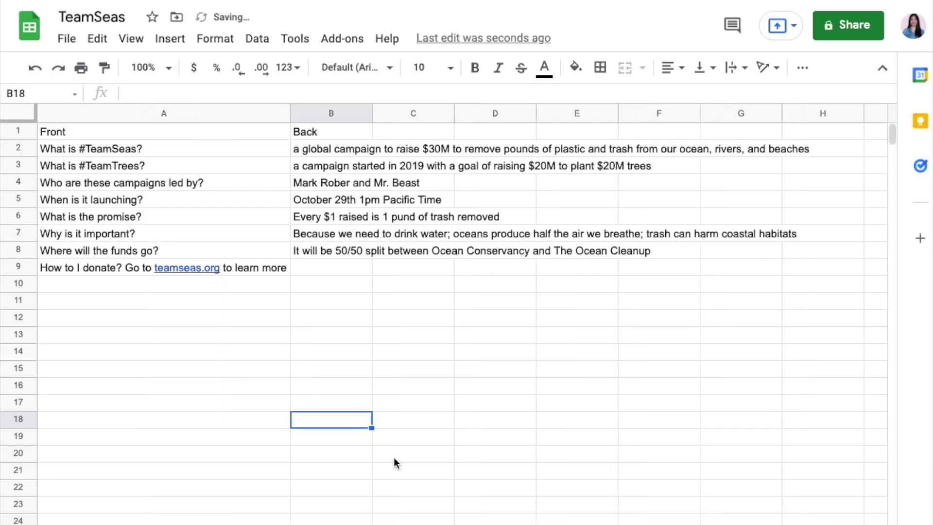
Move the donation answer out of A9 into the Back column and narrow column A
double_click(129, 270)
key(shift+End)
key(BackSpace)
drag(290, 127, 208, 128)
key(Down)
key(Down)
key(Down)
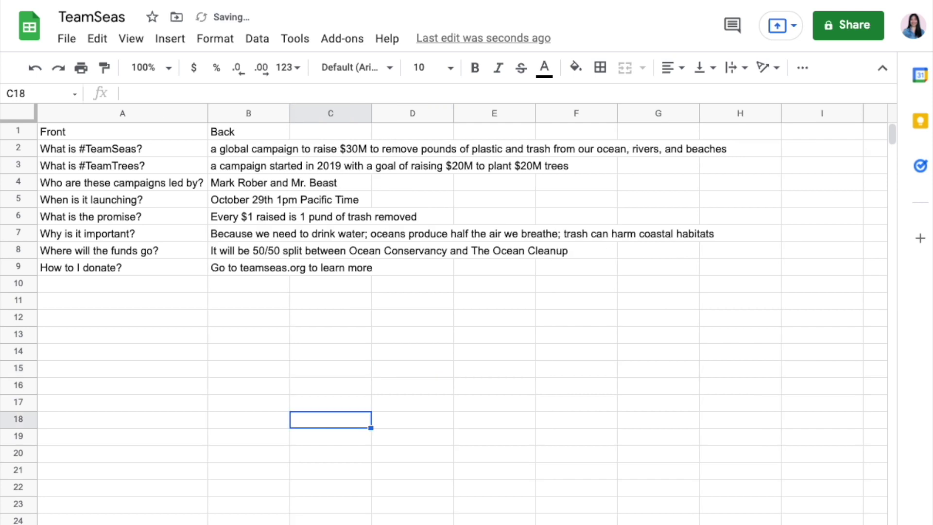
Insert a new column B filled with :: from row 2 to row 9, narrowed to fit
right_click(232, 116)
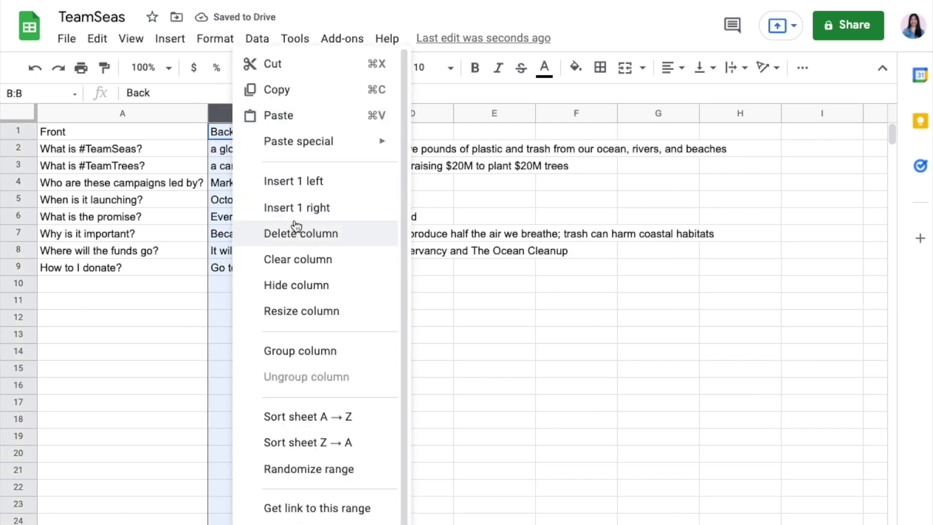
click(306, 181)
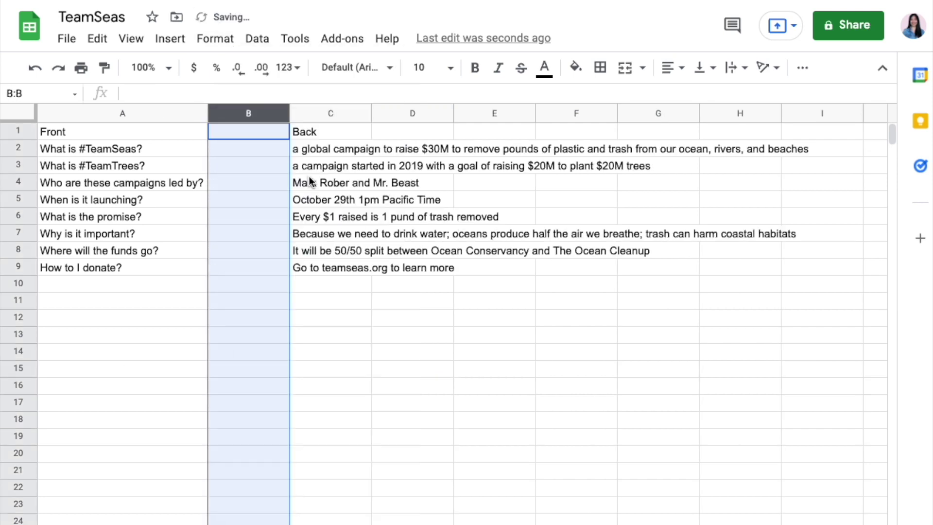
click(247, 152)
text(::)
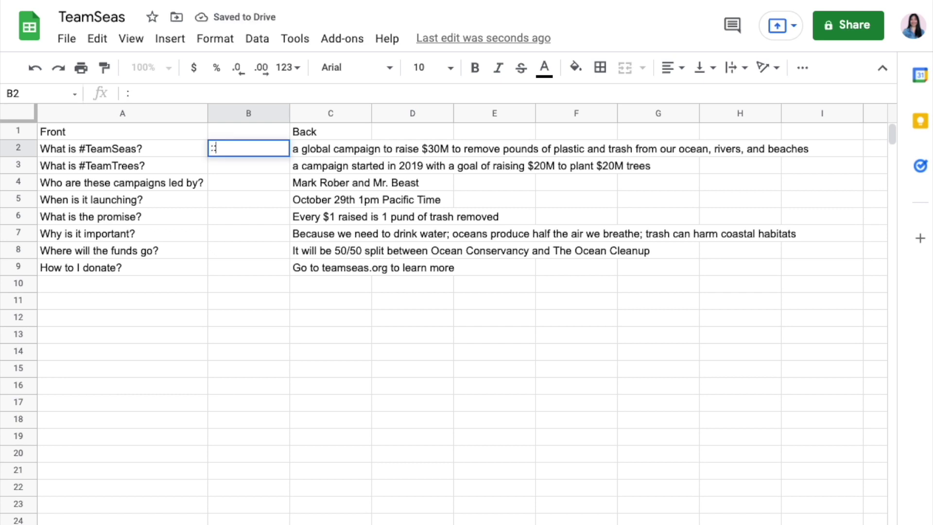
key(Return)
click(267, 155)
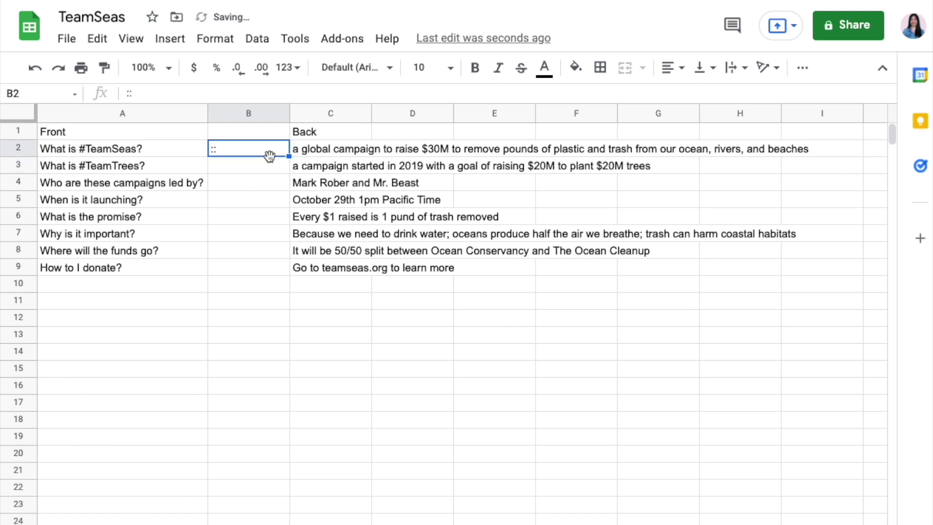
drag(289, 156, 275, 266)
click(380, 374)
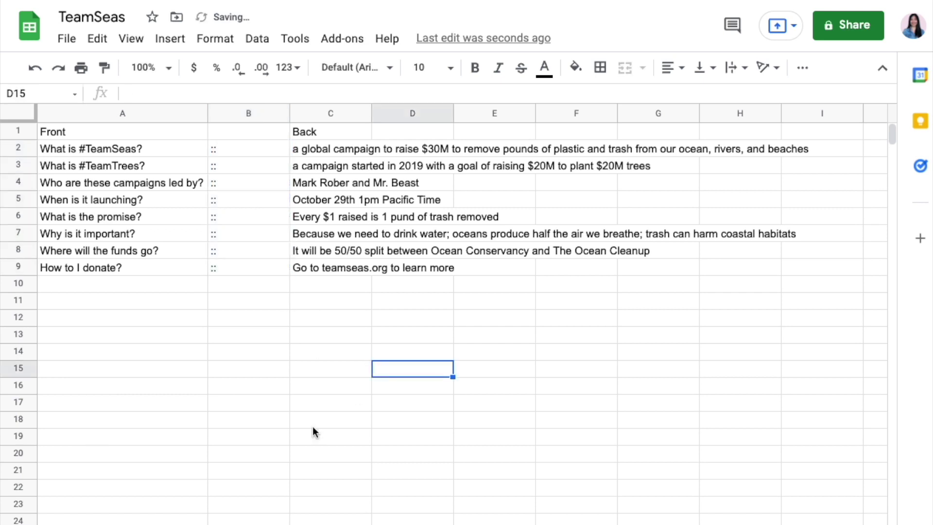
drag(289, 113, 220, 113)
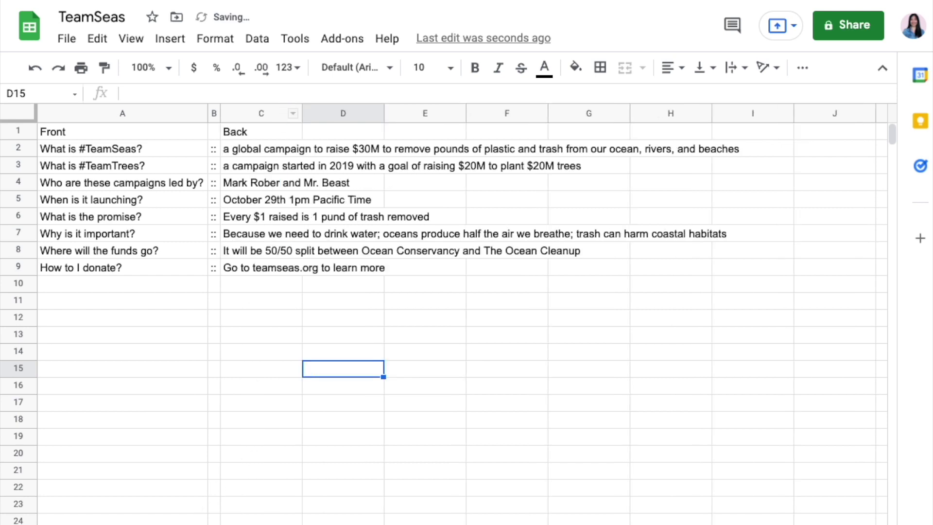
click(238, 514)
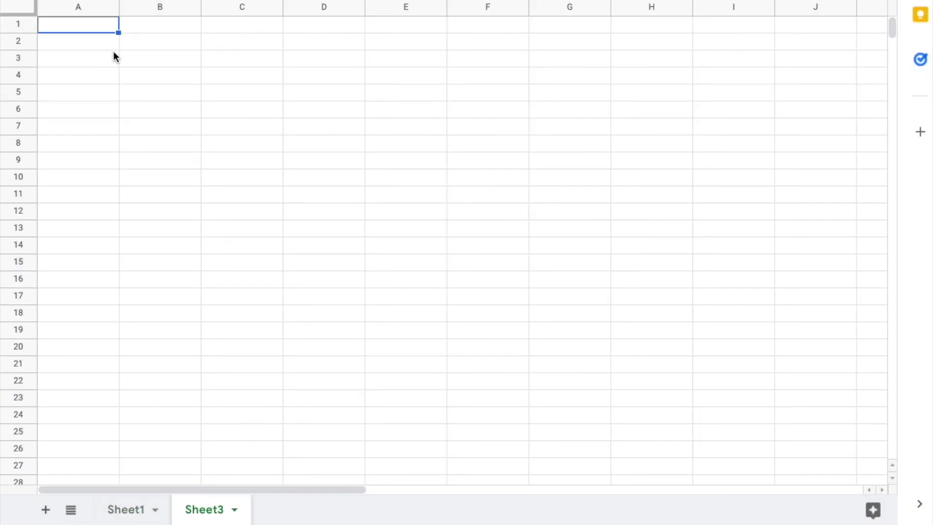
Enter =Sheet1!A2&Sheet1!B2&Sheet1!C2 in Sheet3!A1 and fill it down for every question
text(=)
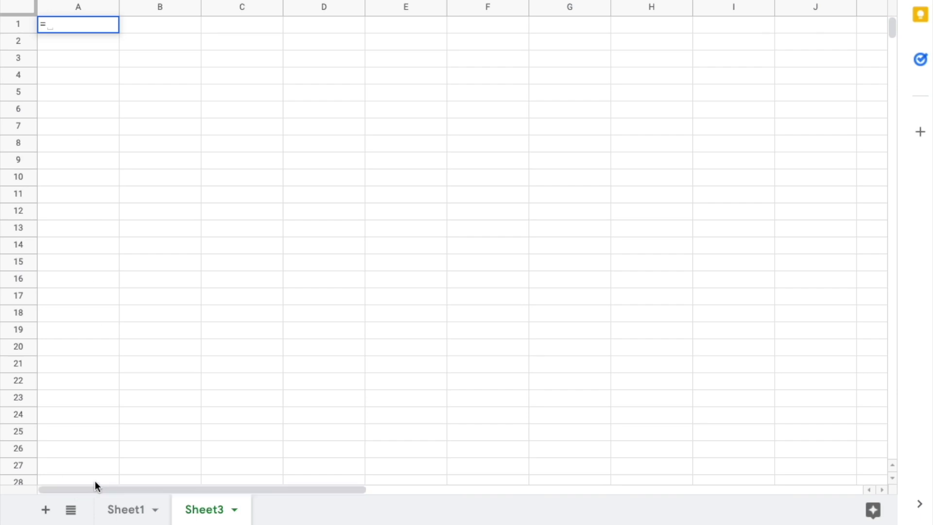
click(130, 508)
click(117, 42)
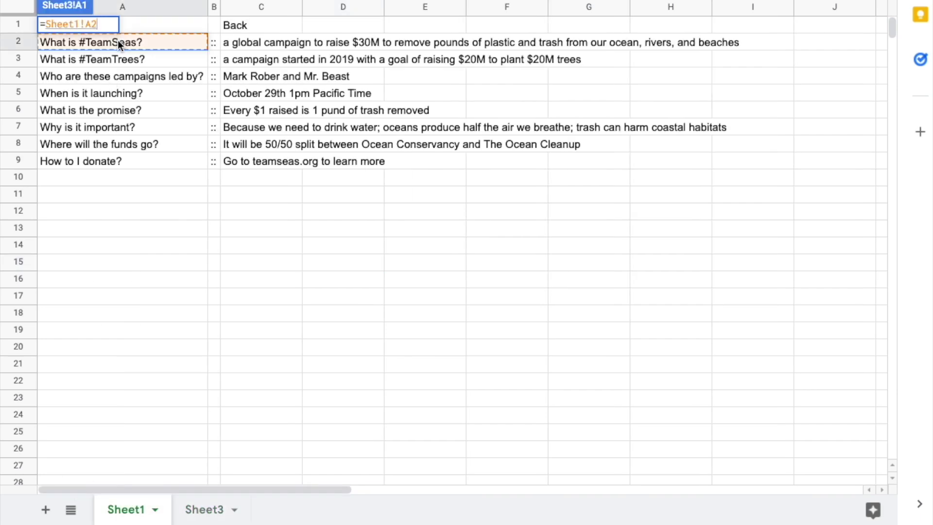
text(&)
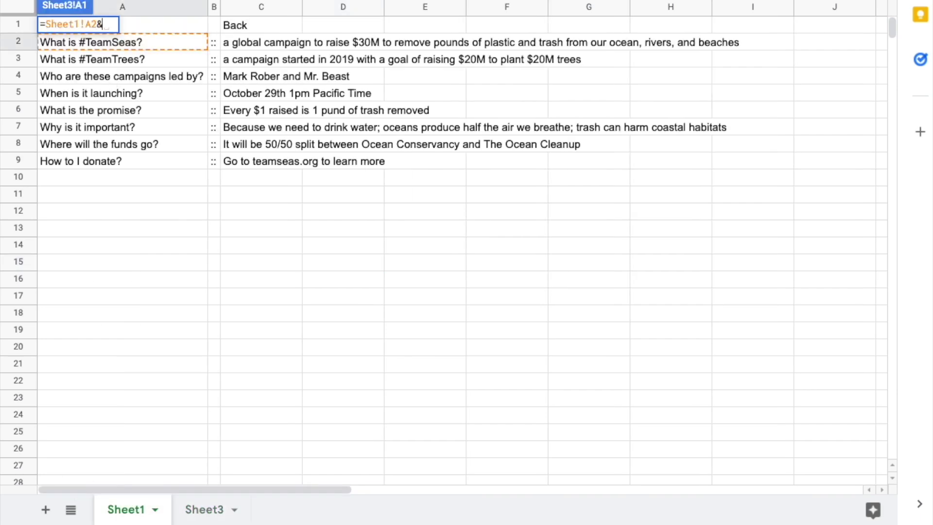
click(214, 40)
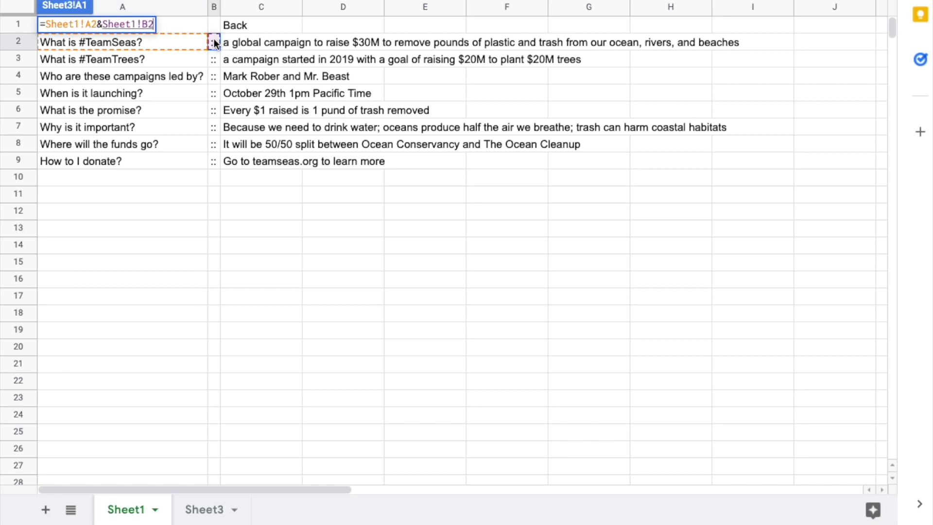
text(&)
click(242, 42)
key(Return)
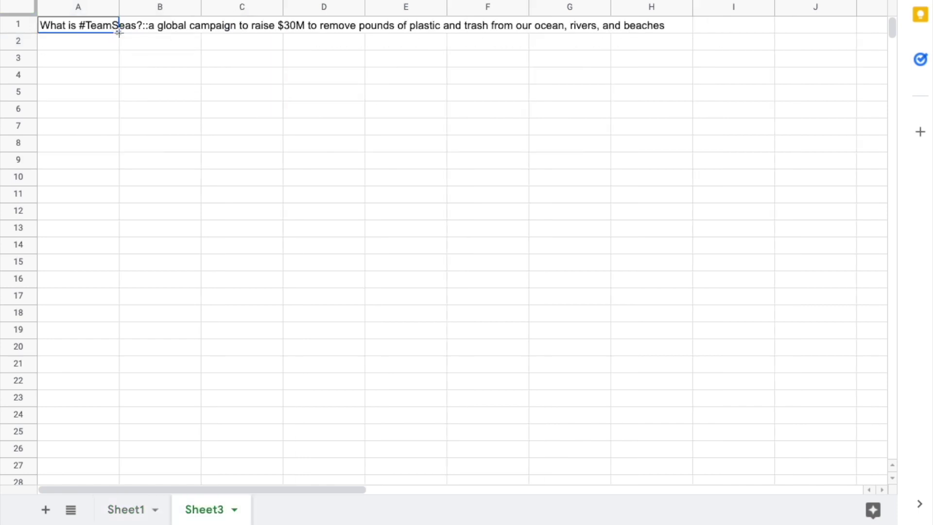
drag(119, 33, 57, 183)
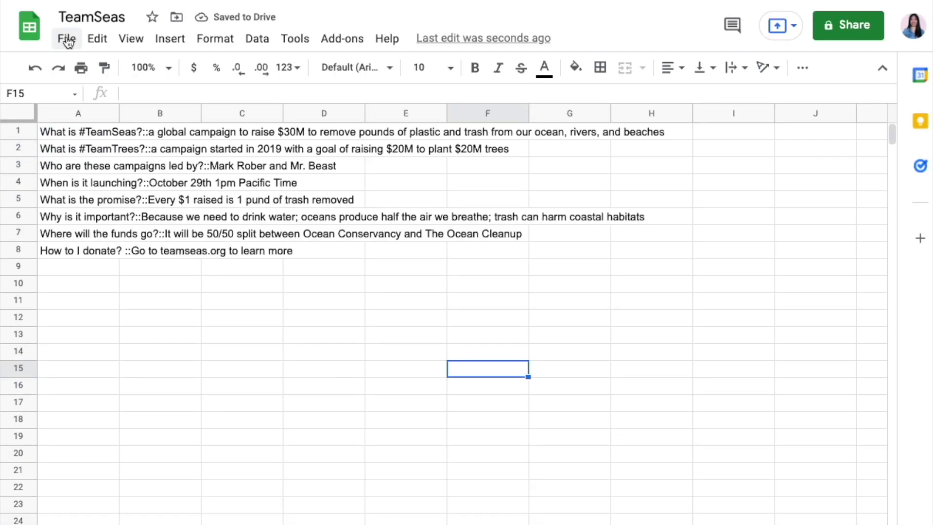
Download Sheet3 as a tab-separated values file
click(67, 42)
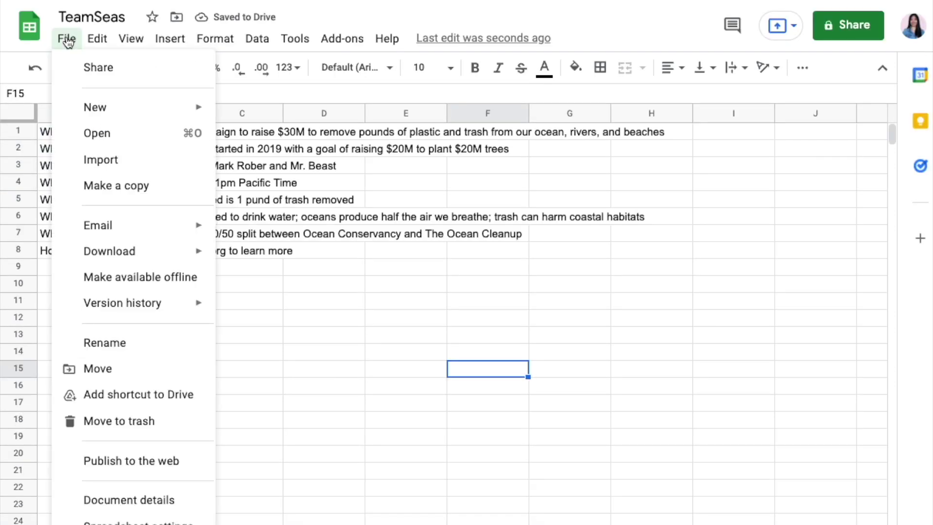
mouse_move(139, 253)
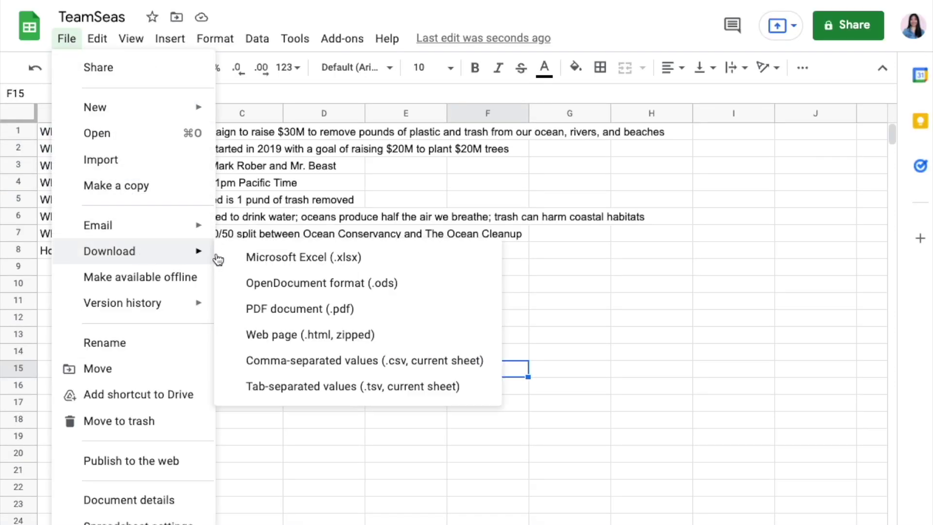
click(387, 395)
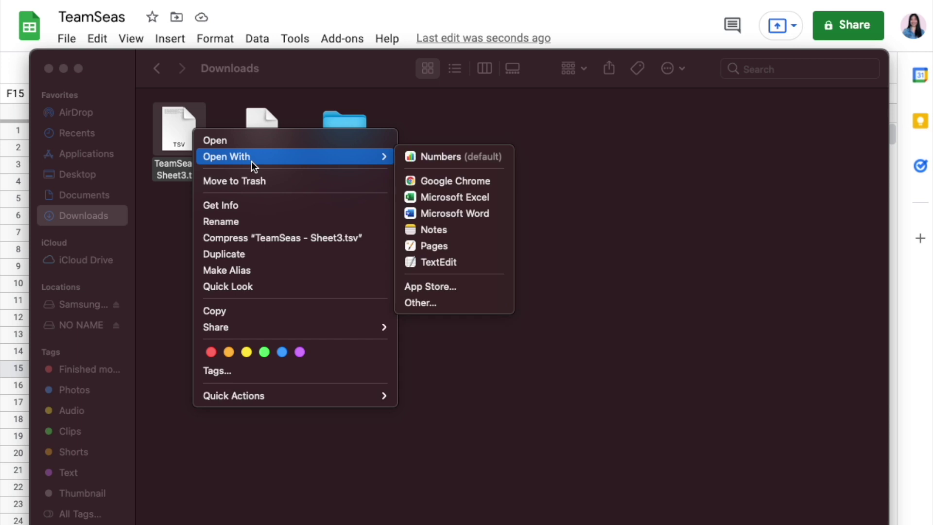
Open the TSV in TextEdit, copy all its lines, and paste them into the TeamSeas RemNote page
click(449, 264)
key(super+a)
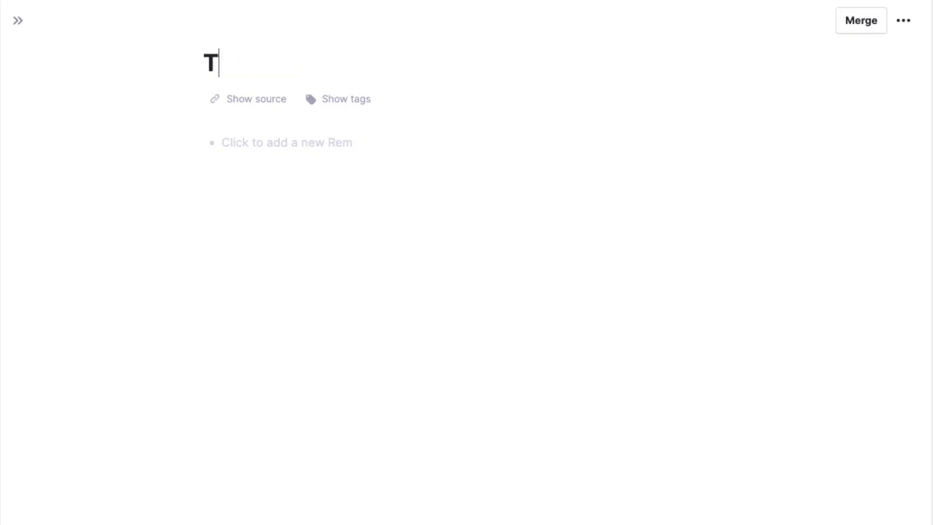
text(eamSeas)
click(339, 142)
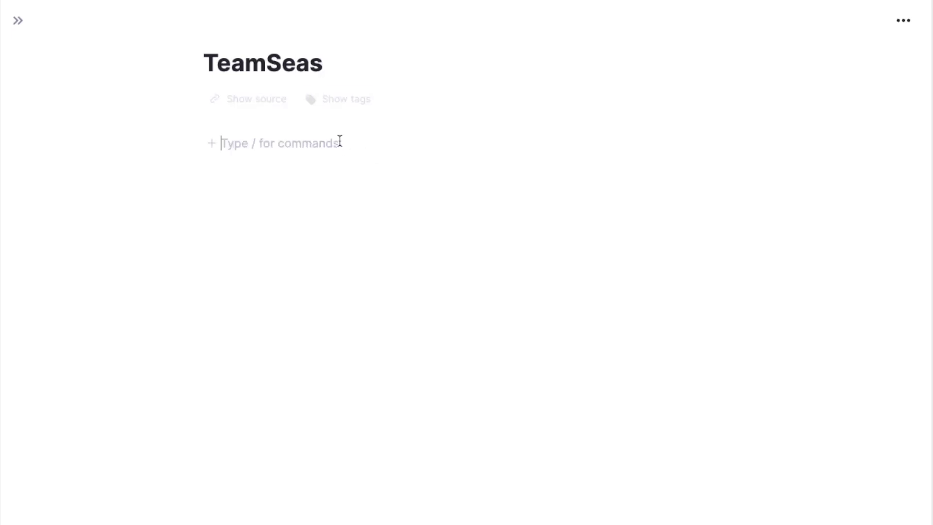
key(super+v)
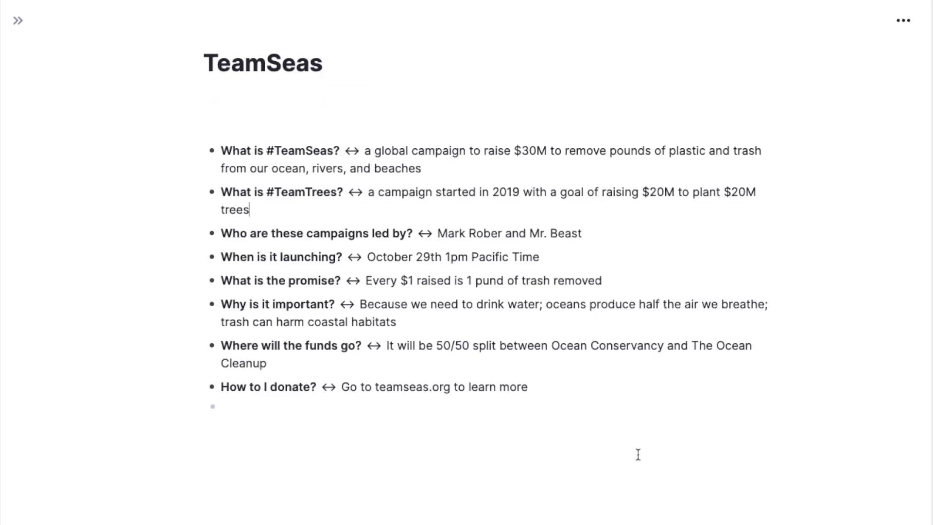